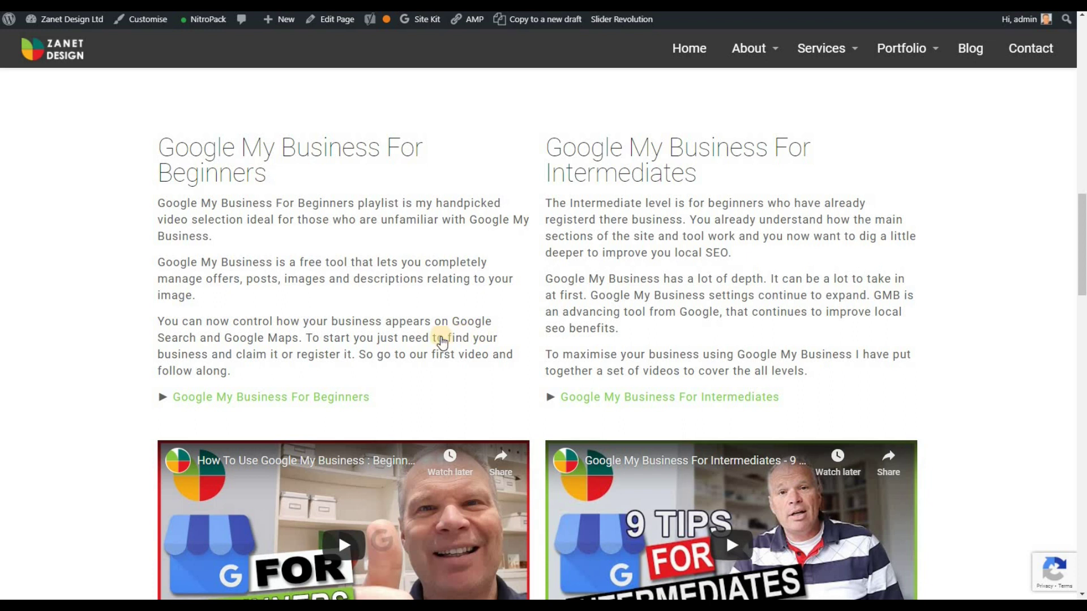
- Look over the page's Google My Business level sections and open the Google My Business For Beginners playlist
{"action": "scroll", "coordinate": [440, 337], "scroll_direction": "down", "scroll_amount": 3}
{"action": "scroll", "coordinate": [502, 360], "scroll_direction": "down", "scroll_amount": 9}
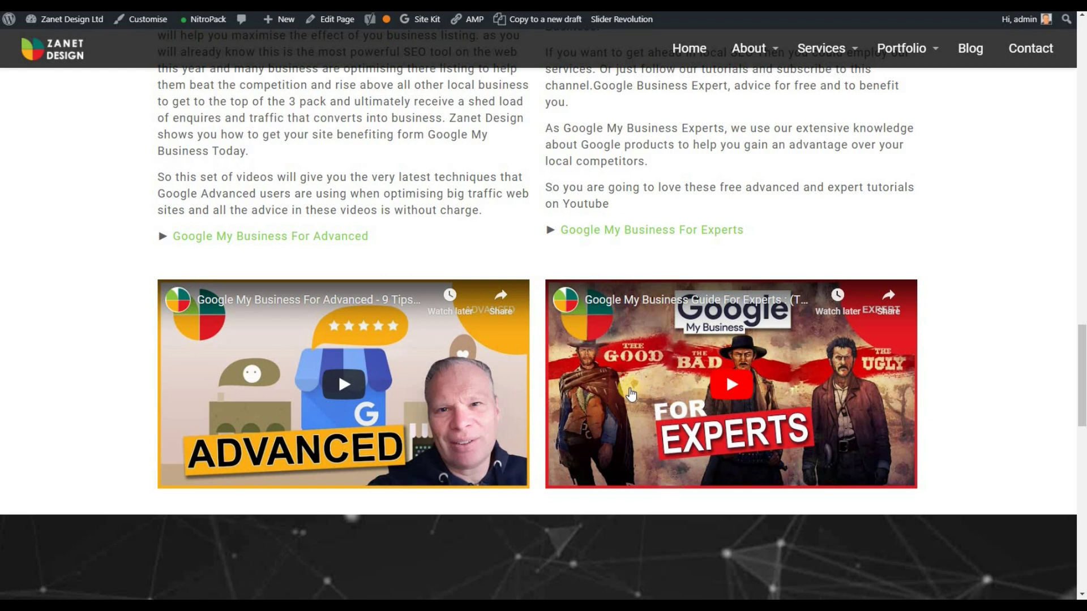
{"action": "scroll", "coordinate": [632, 392], "scroll_direction": "up", "scroll_amount": 1}
{"action": "scroll", "coordinate": [631, 391], "scroll_direction": "up", "scroll_amount": 12}
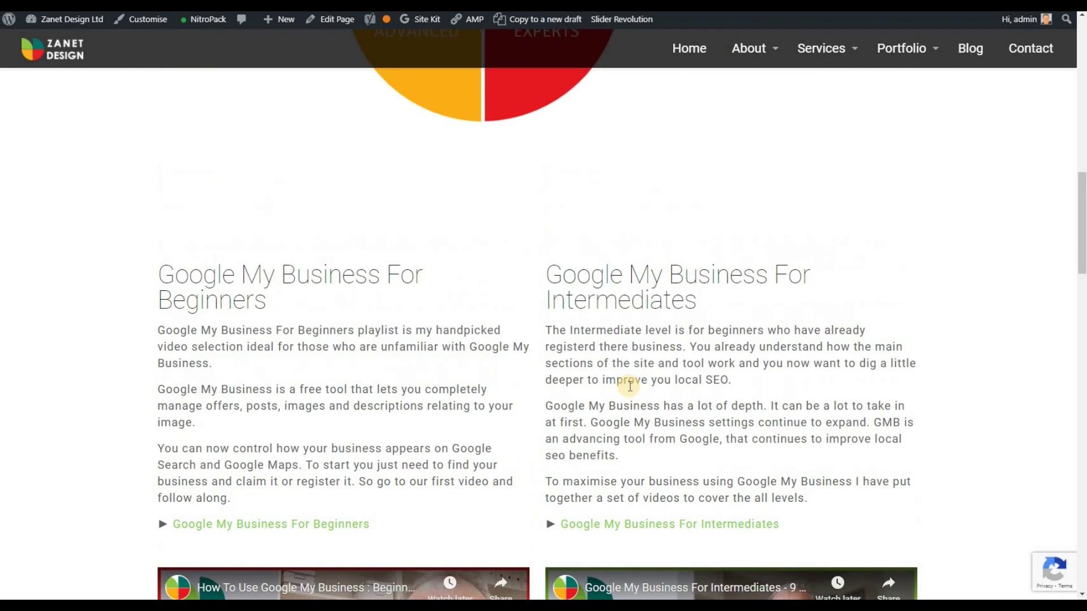
{"action": "scroll", "coordinate": [629, 385], "scroll_direction": "up", "scroll_amount": 3}
{"action": "scroll", "coordinate": [533, 339], "scroll_direction": "down", "scroll_amount": 4}
{"action": "scroll", "coordinate": [532, 339], "scroll_direction": "down", "scroll_amount": 3}
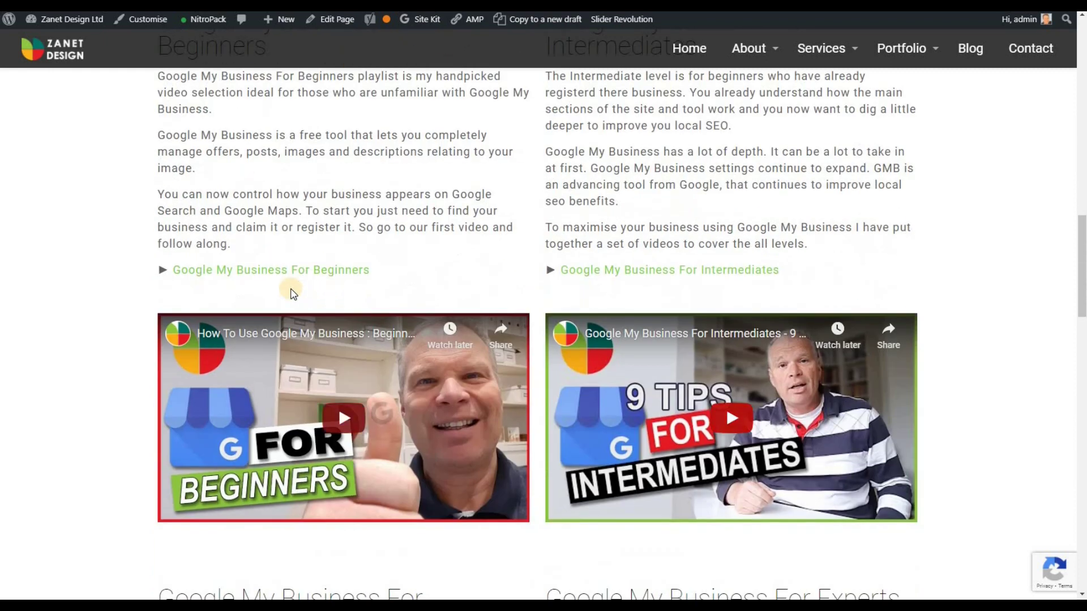
{"action": "left_click", "coordinate": [326, 274]}
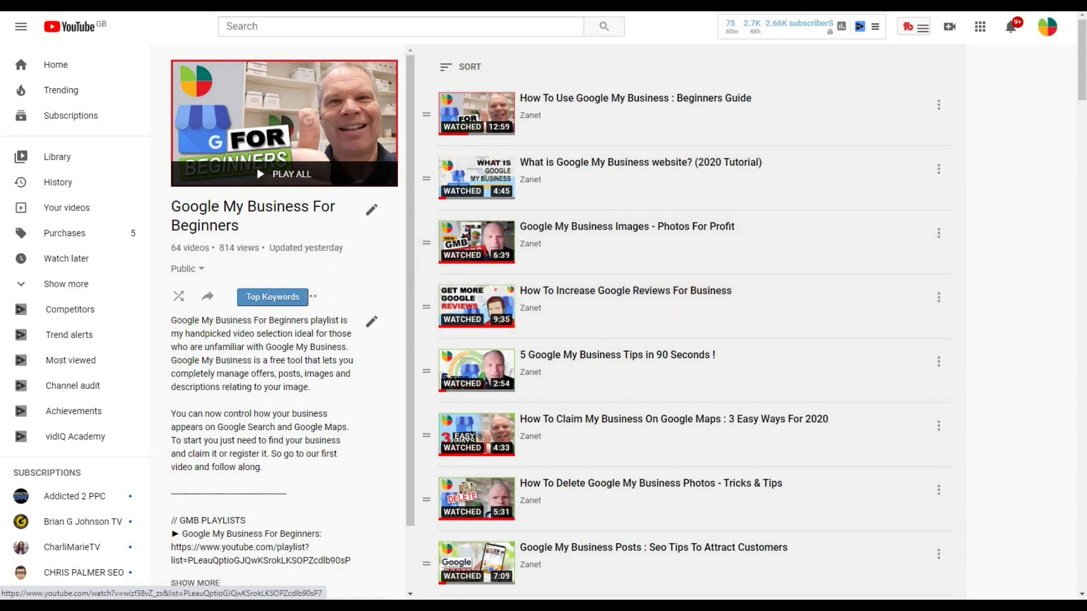
- Return from the playlist to the web page and view the sections further down
{"action": "key", "text": "alt+Left"}
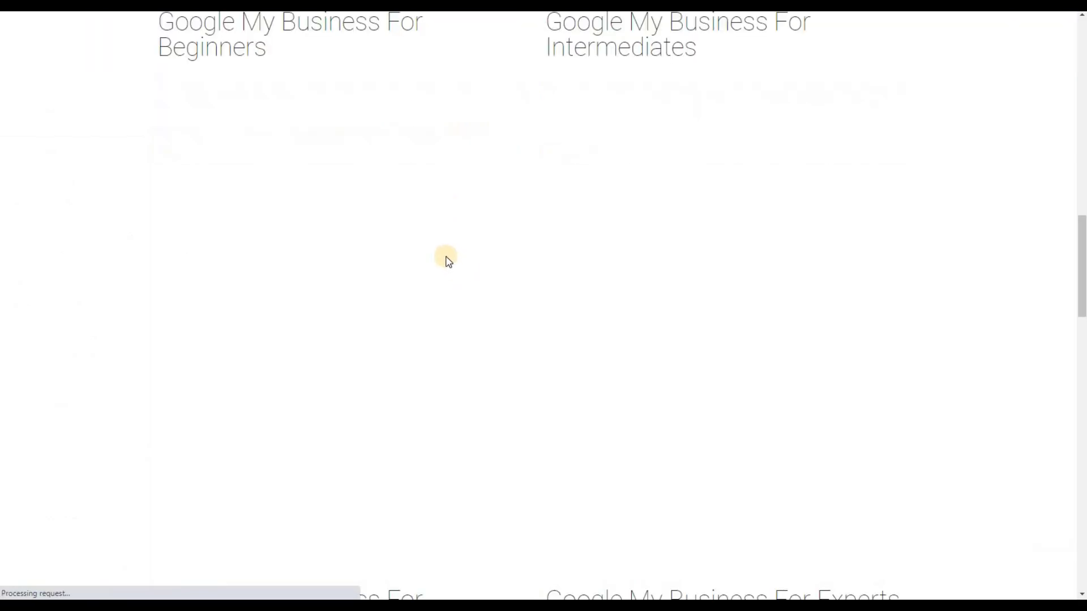
{"action": "scroll", "coordinate": [532, 401], "scroll_direction": "down", "scroll_amount": 8}
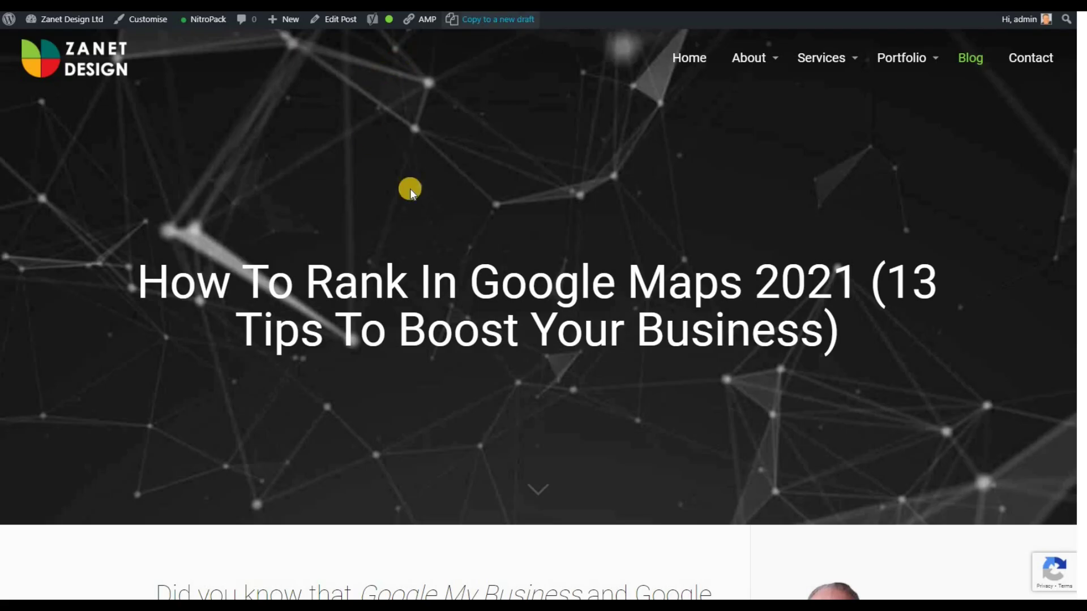
- Examine the standard version of the How To Rank In Google Maps 2021 post, including its sidebar, embedded video and tips
{"action": "scroll", "coordinate": [455, 216], "scroll_direction": "down", "scroll_amount": 19}
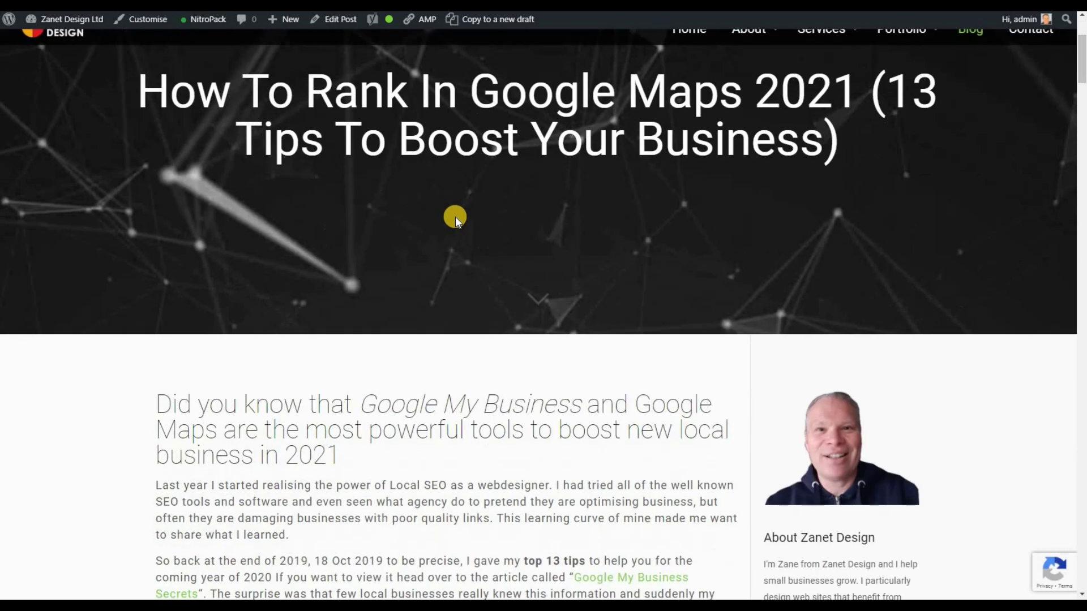
{"action": "scroll", "coordinate": [456, 223], "scroll_direction": "down", "scroll_amount": 20}
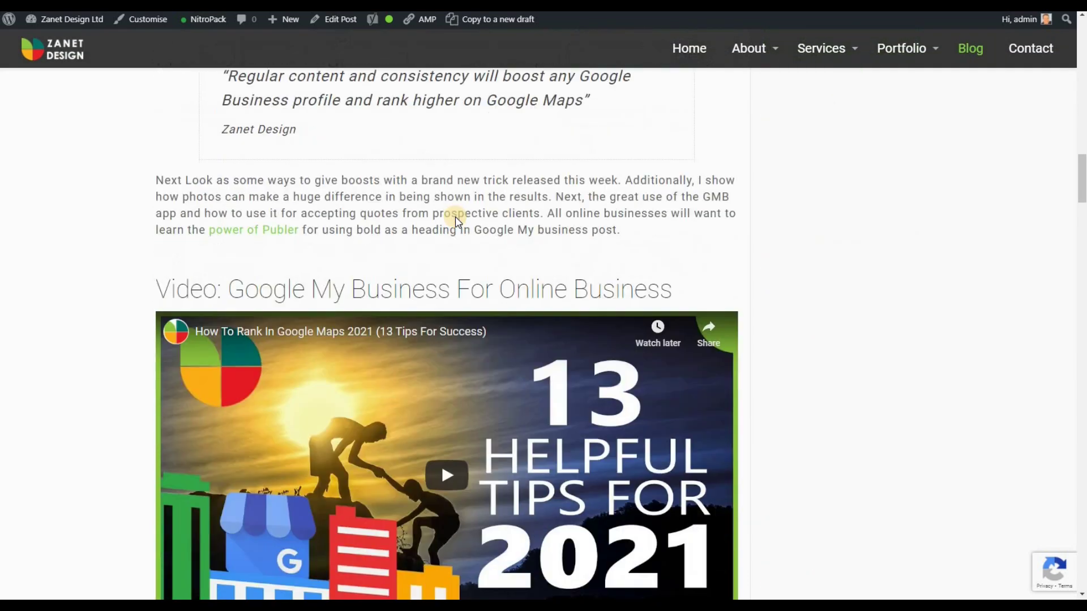
{"action": "scroll", "coordinate": [429, 229], "scroll_direction": "up", "scroll_amount": 4}
{"action": "scroll", "coordinate": [463, 266], "scroll_direction": "down", "scroll_amount": 15}
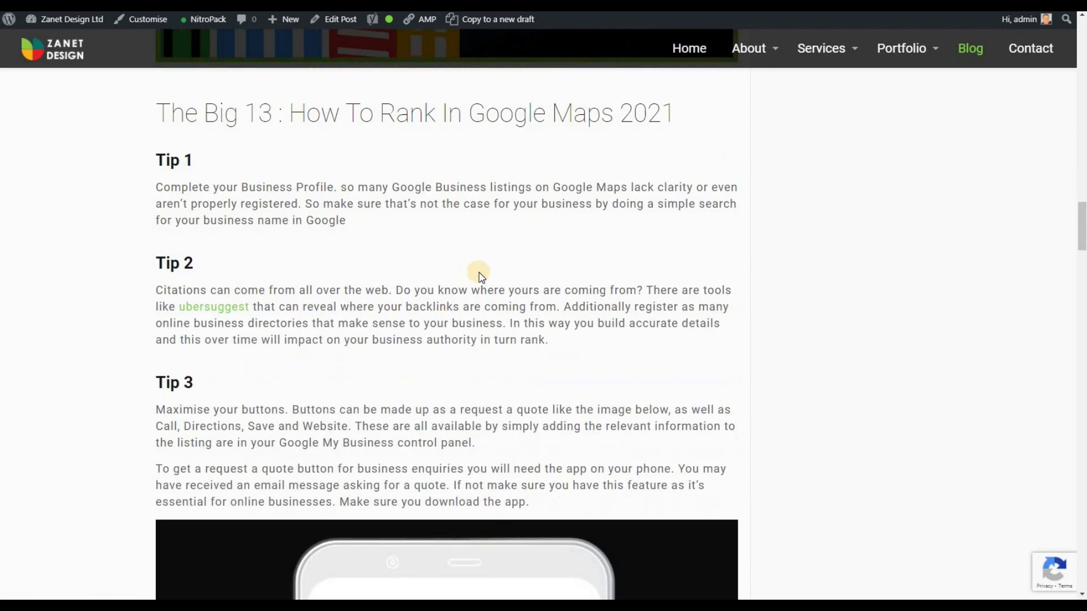
{"action": "scroll", "coordinate": [517, 335], "scroll_direction": "down", "scroll_amount": 4}
{"action": "scroll", "coordinate": [558, 250], "scroll_direction": "up", "scroll_amount": 20}
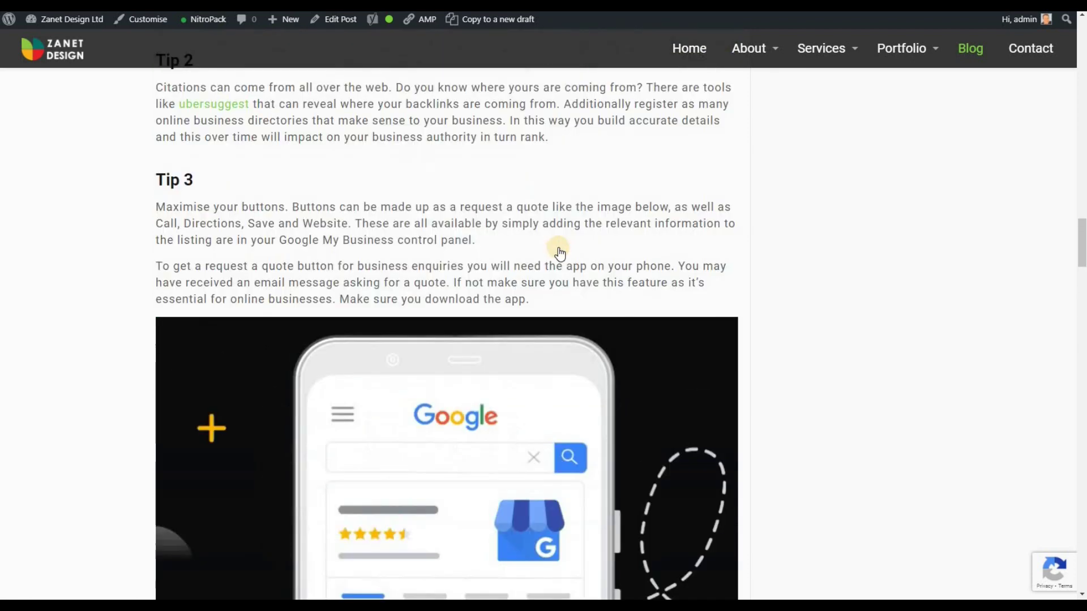
{"action": "scroll", "coordinate": [847, 201], "scroll_direction": "up", "scroll_amount": 12}
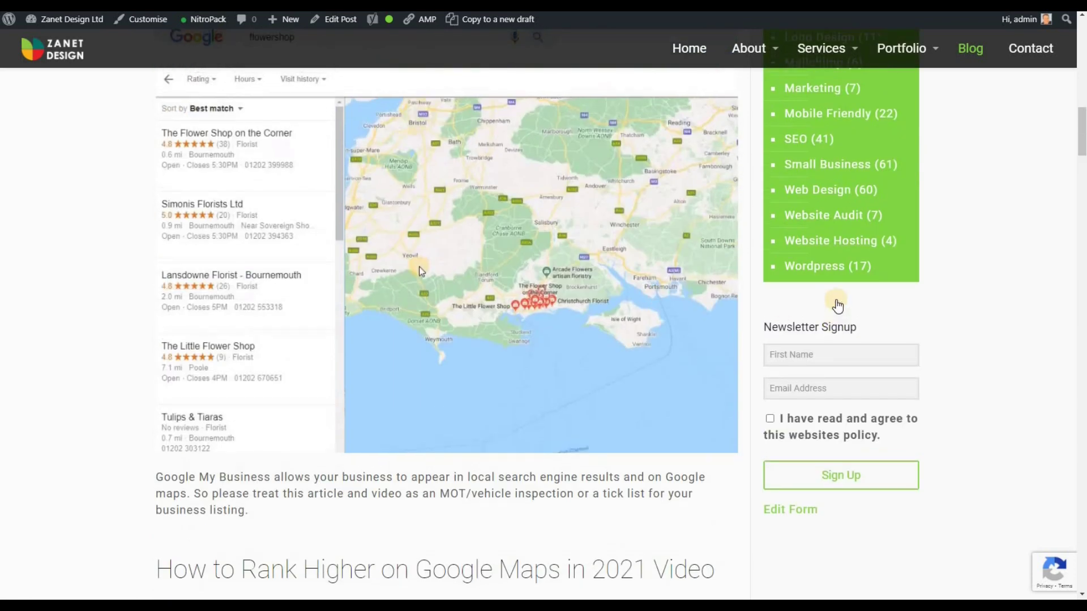
{"action": "scroll", "coordinate": [701, 289], "scroll_direction": "up", "scroll_amount": 9}
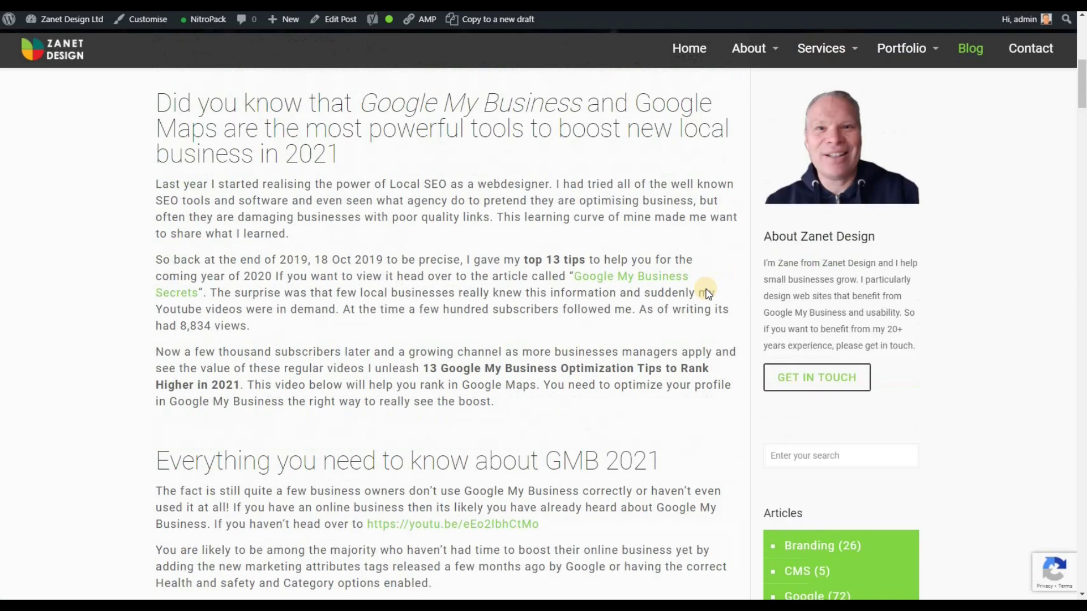
{"action": "scroll", "coordinate": [701, 289], "scroll_direction": "up", "scroll_amount": 3}
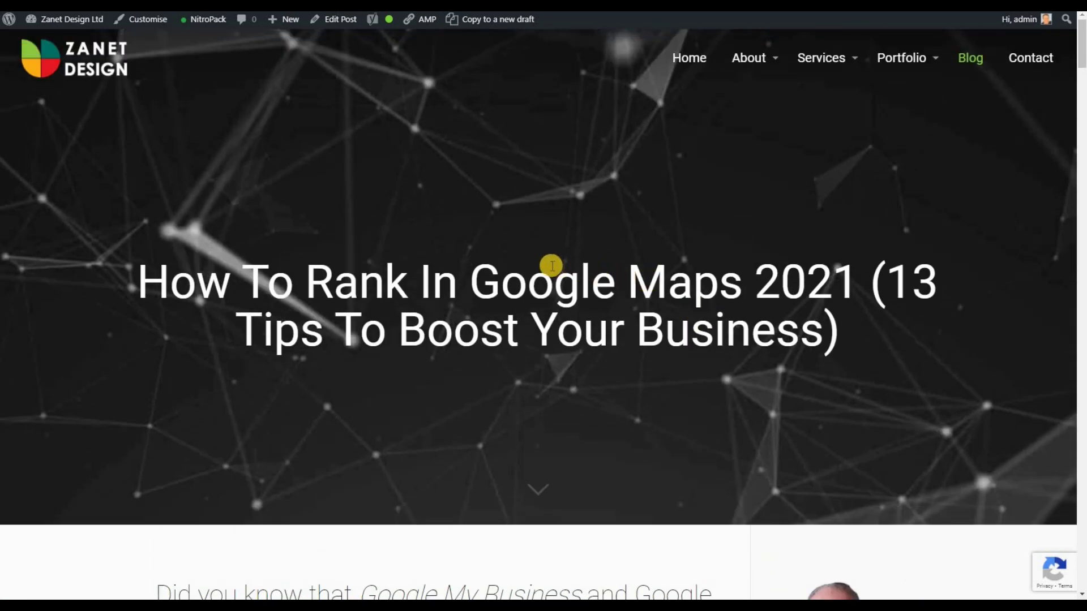
- Open the AMP version of the post and examine its simplified layout from the header image down to Tip 4
{"action": "mouse_move", "coordinate": [424, 21]}
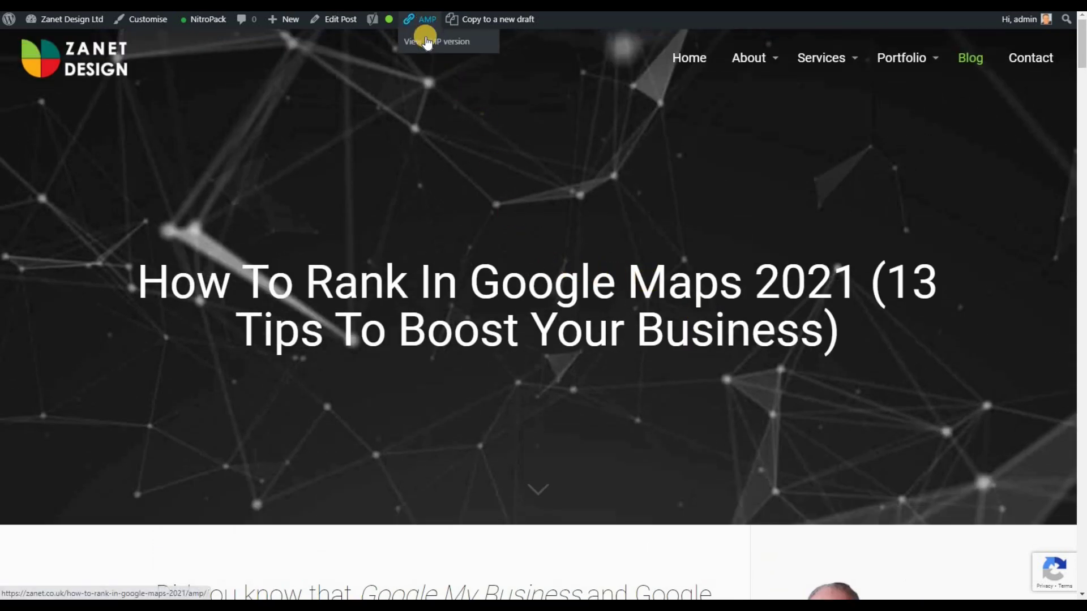
{"action": "left_click", "coordinate": [429, 44]}
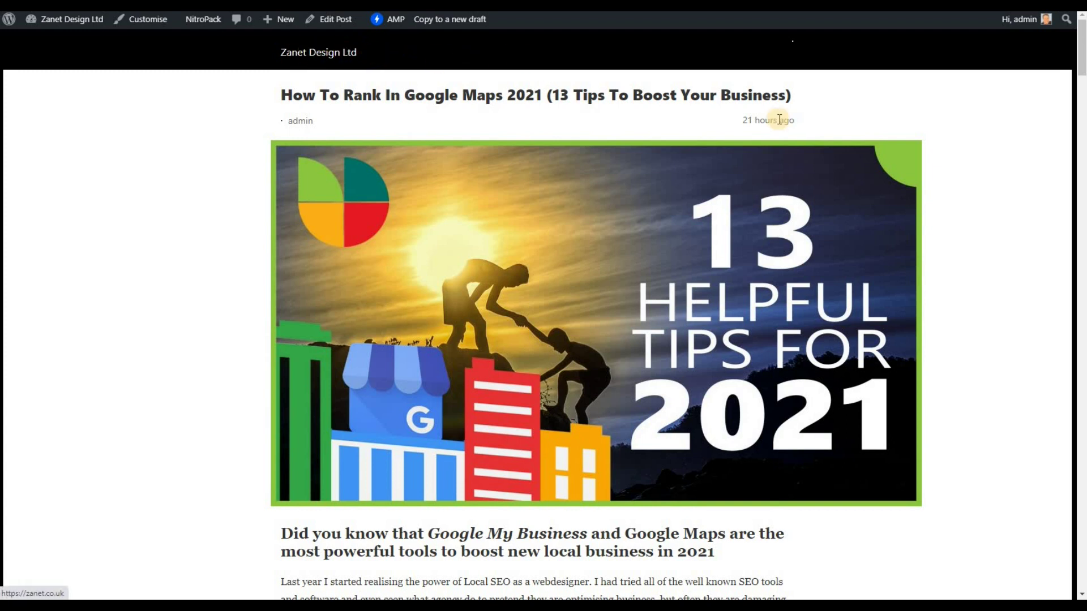
{"action": "scroll", "coordinate": [518, 101], "scroll_direction": "down", "scroll_amount": 3}
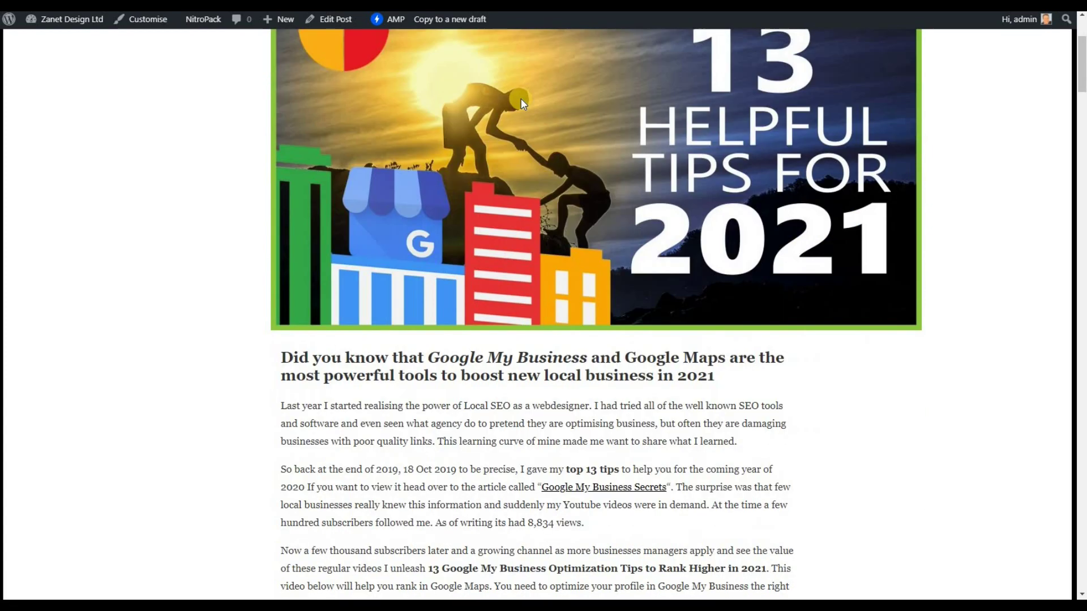
{"action": "scroll", "coordinate": [521, 102], "scroll_direction": "down", "scroll_amount": 18}
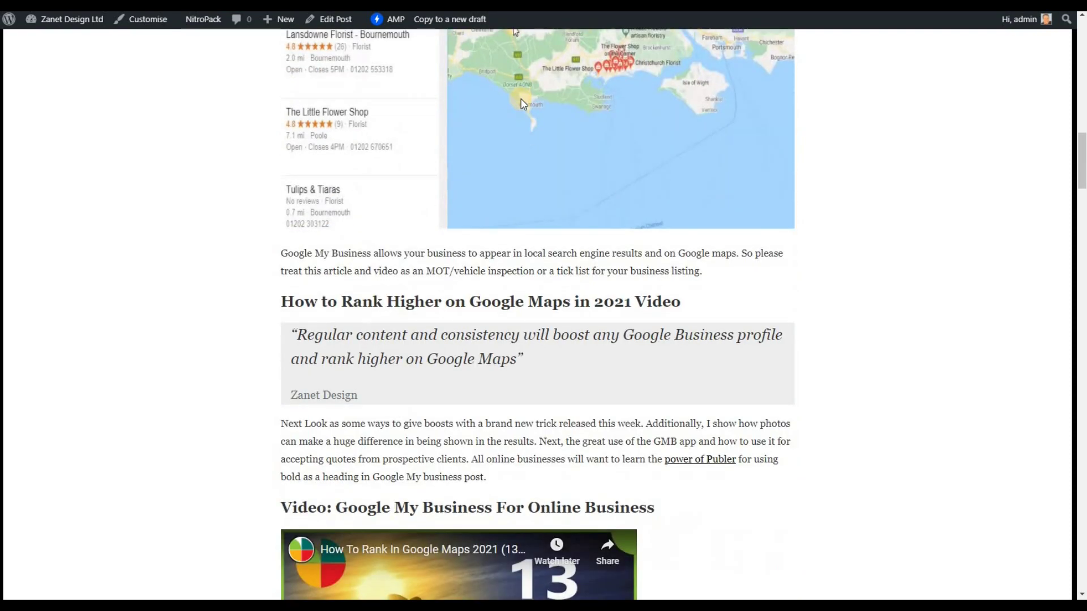
{"action": "scroll", "coordinate": [792, 346], "scroll_direction": "down", "scroll_amount": 2}
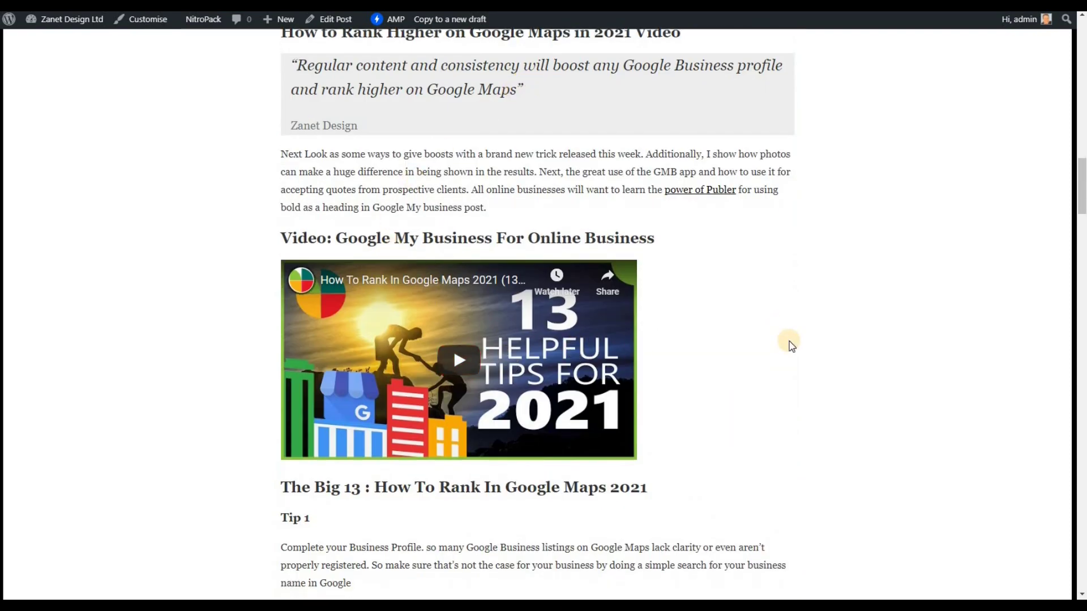
{"action": "scroll", "coordinate": [792, 346], "scroll_direction": "down", "scroll_amount": 10}
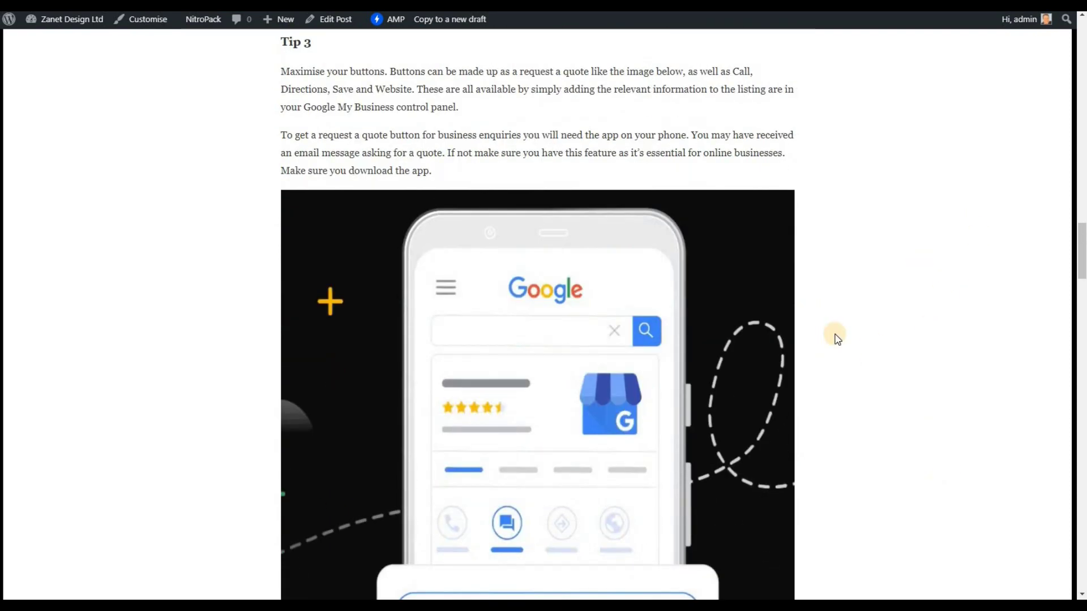
{"action": "scroll", "coordinate": [836, 338], "scroll_direction": "down", "scroll_amount": 20}
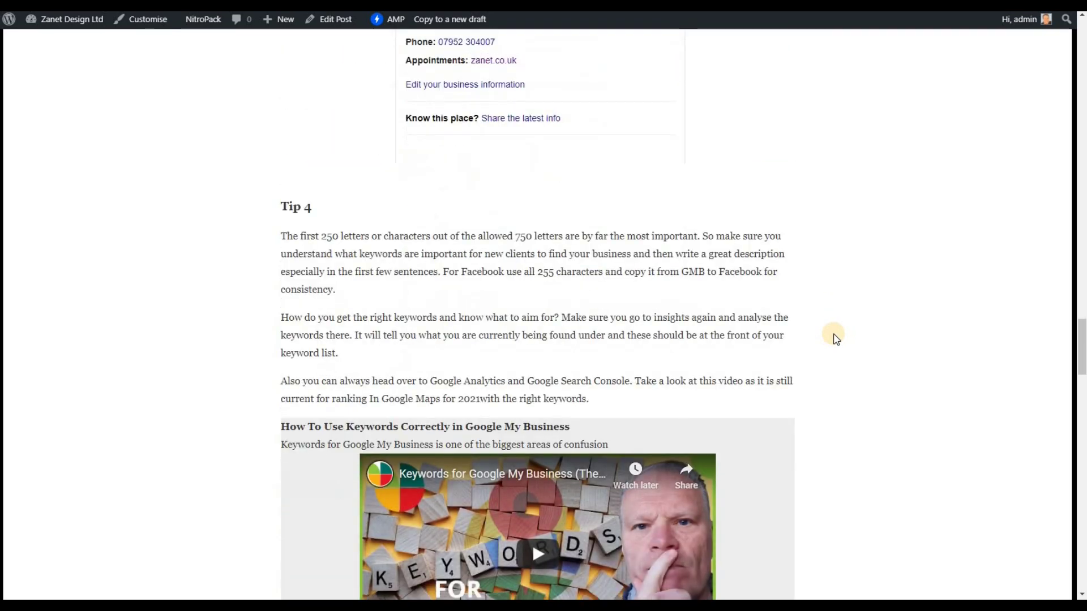
{"action": "scroll", "coordinate": [836, 338], "scroll_direction": "up", "scroll_amount": 20}
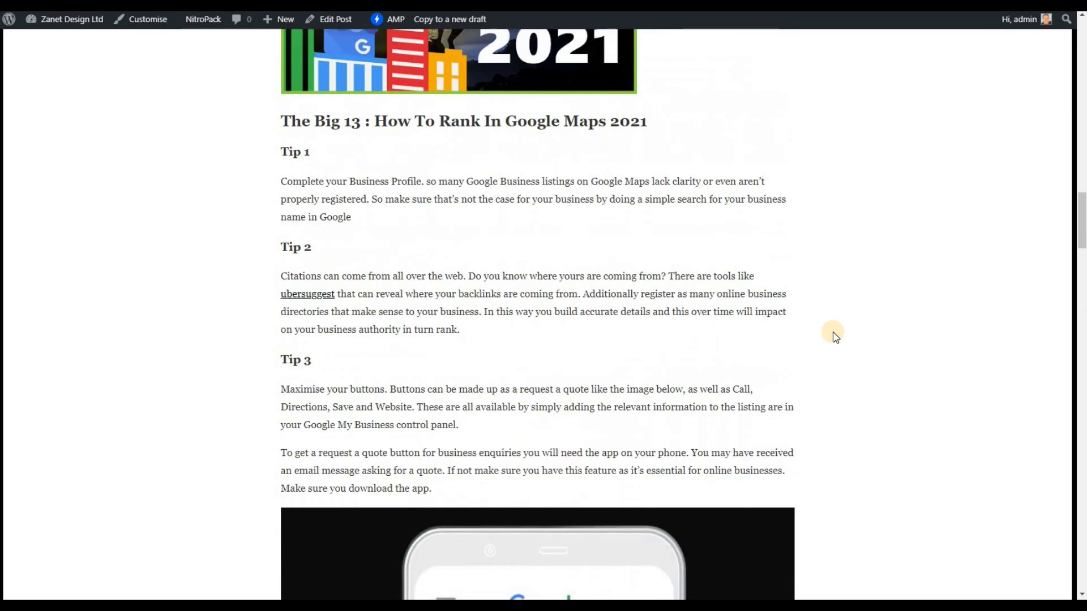
{"action": "scroll", "coordinate": [836, 338], "scroll_direction": "up", "scroll_amount": 20}
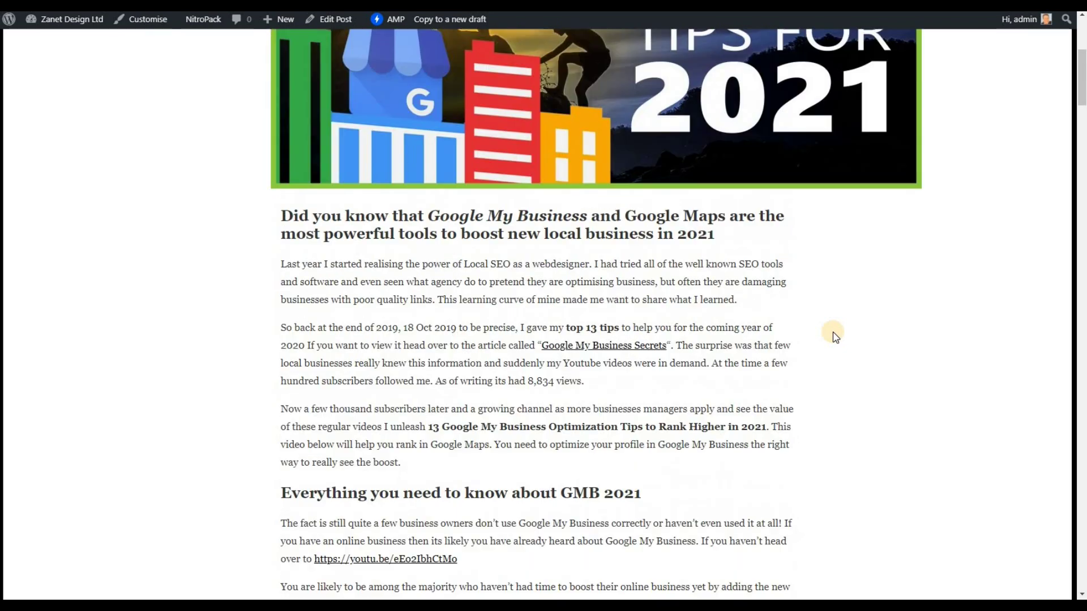
{"action": "scroll", "coordinate": [835, 336], "scroll_direction": "up", "scroll_amount": 6}
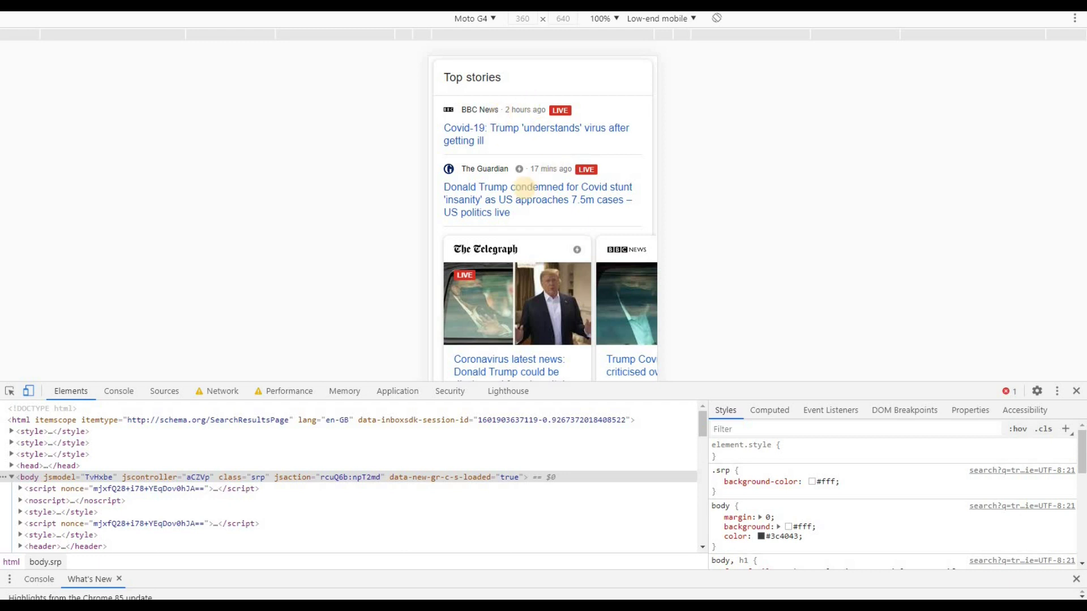
- Browse the Top stories carousel in the emulated mobile search results, checking the AMP marks on the news cards
{"action": "left_click_drag", "start_coordinate": [539, 170], "coordinate": [539, 238]}
{"action": "left_click_drag", "start_coordinate": [543, 146], "coordinate": [543, 43]}
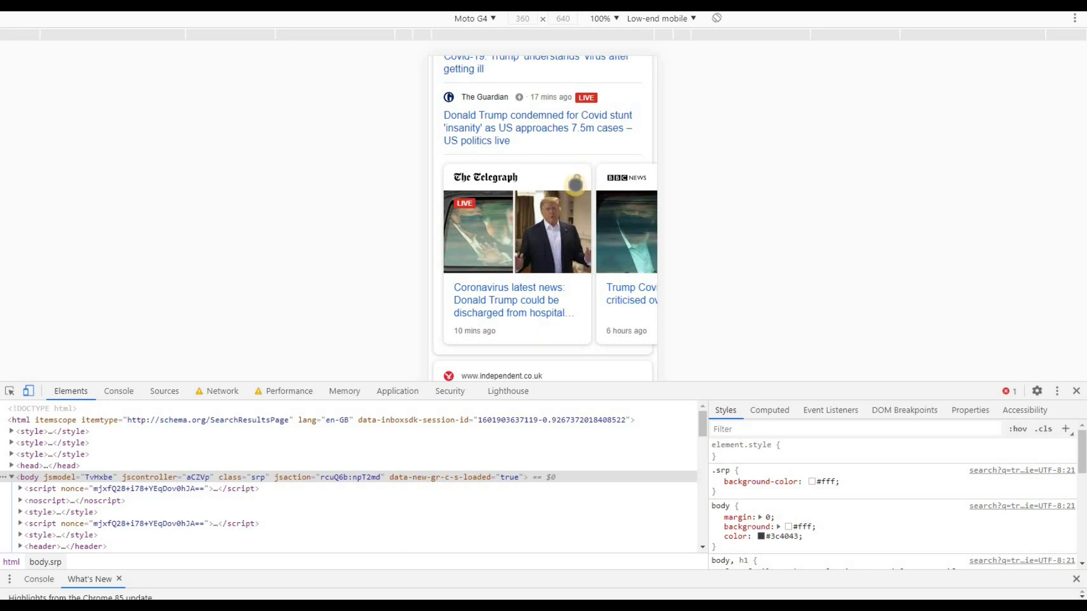
{"action": "left_click_drag", "start_coordinate": [610, 191], "coordinate": [460, 181]}
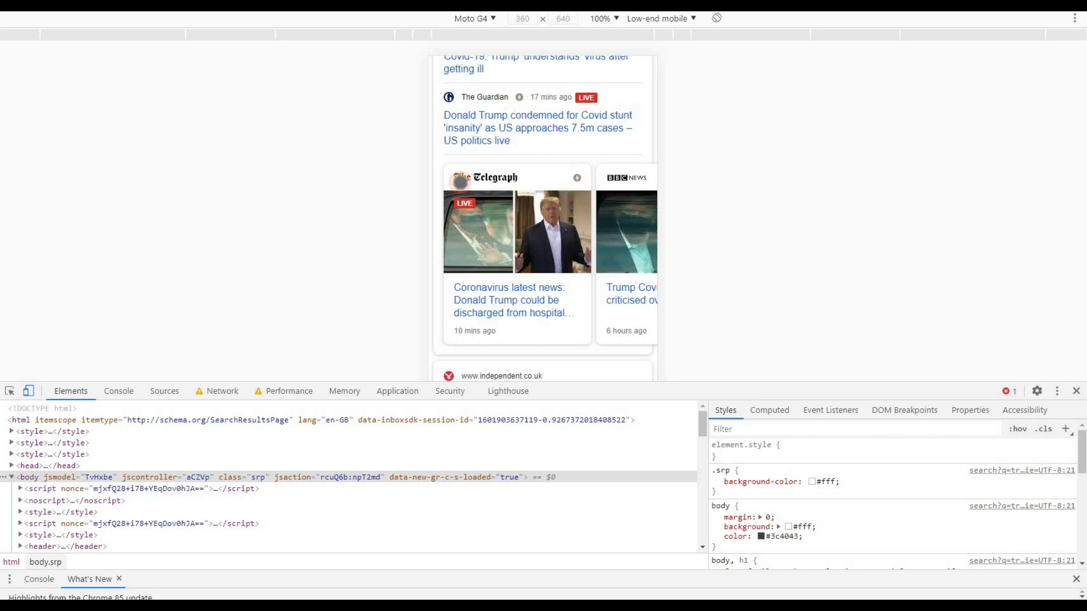
{"action": "left_click_drag", "start_coordinate": [582, 193], "coordinate": [481, 210]}
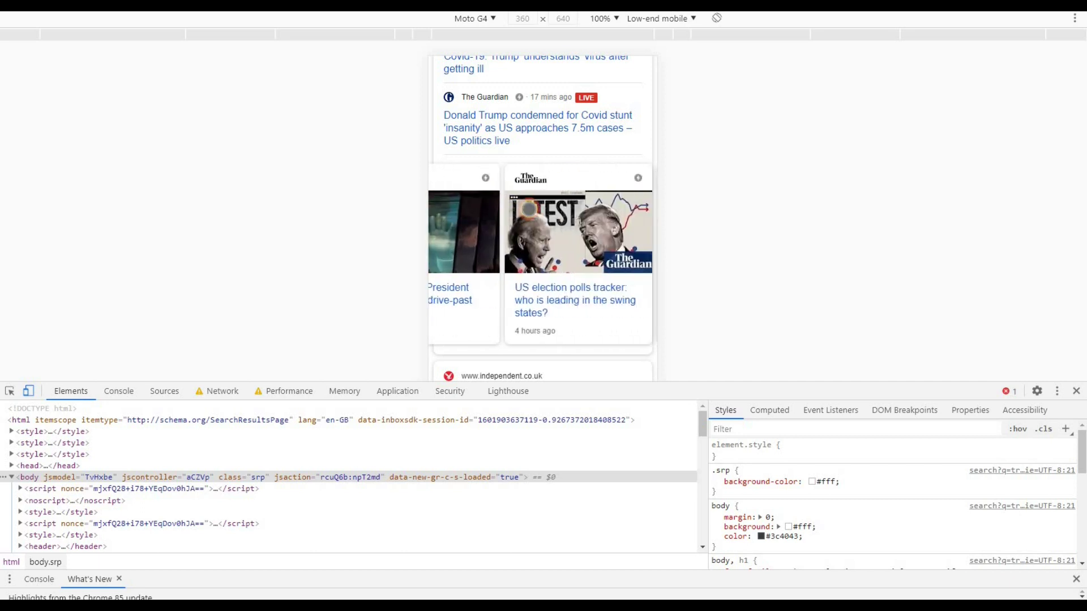
{"action": "left_click_drag", "start_coordinate": [604, 196], "coordinate": [487, 208]}
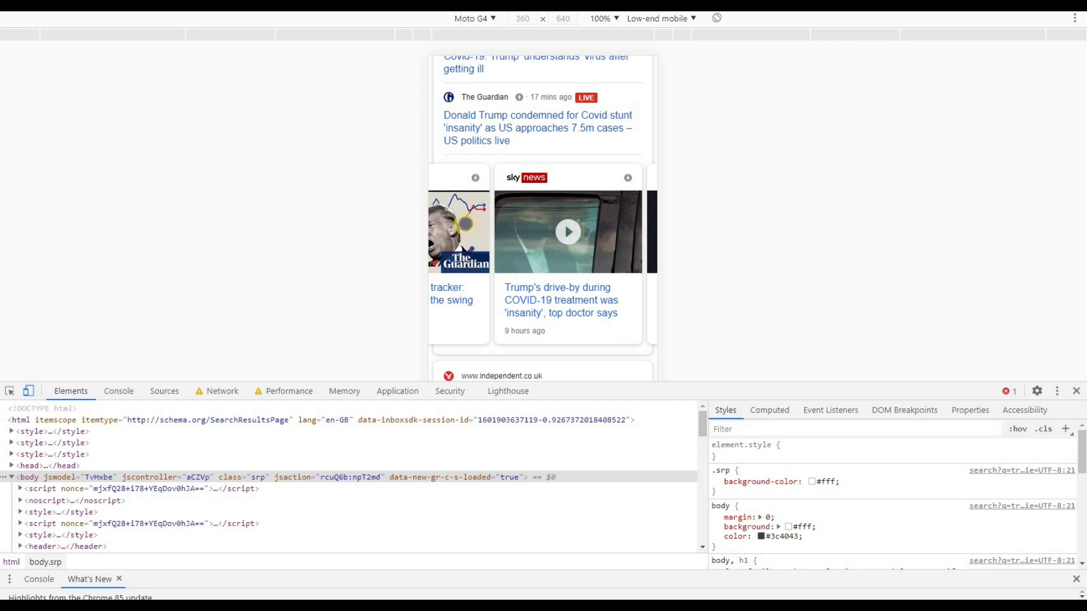
{"action": "left_click_drag", "start_coordinate": [608, 218], "coordinate": [487, 220]}
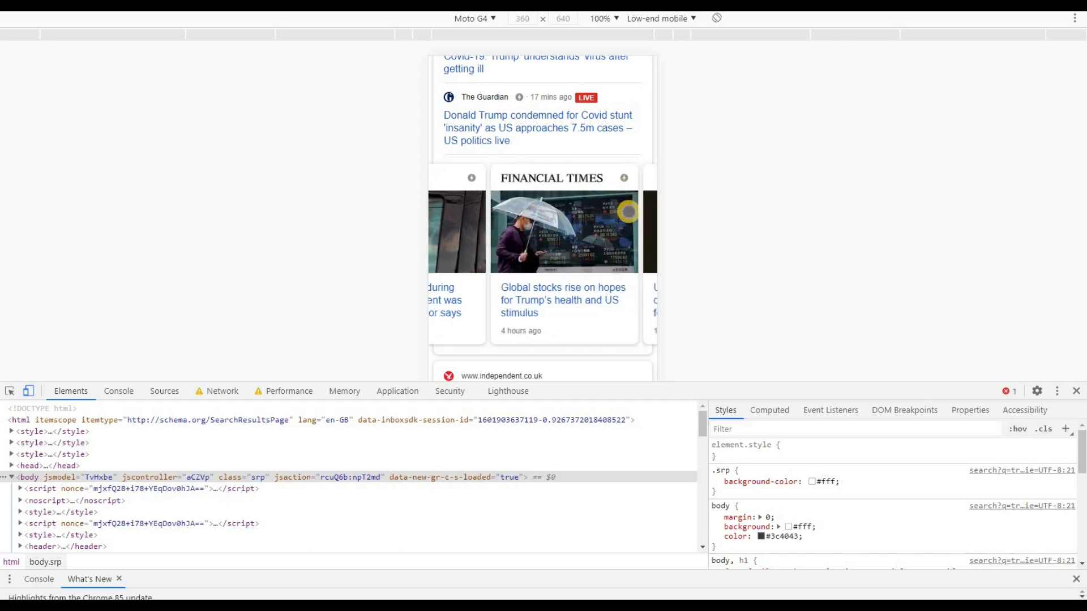
{"action": "left_click_drag", "start_coordinate": [629, 211], "coordinate": [481, 218]}
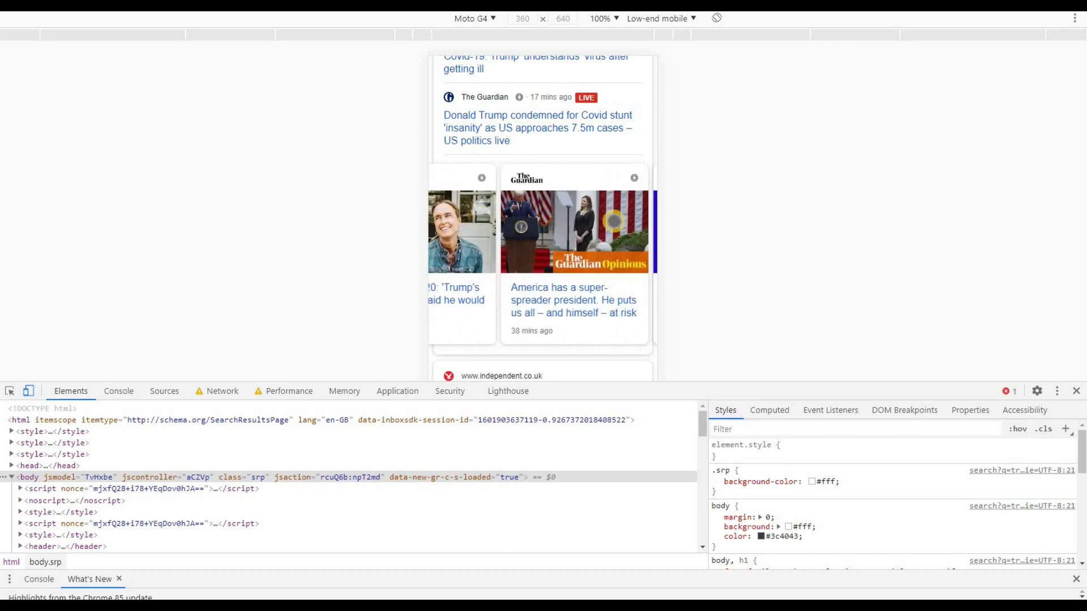
{"action": "left_click_drag", "start_coordinate": [628, 218], "coordinate": [498, 218]}
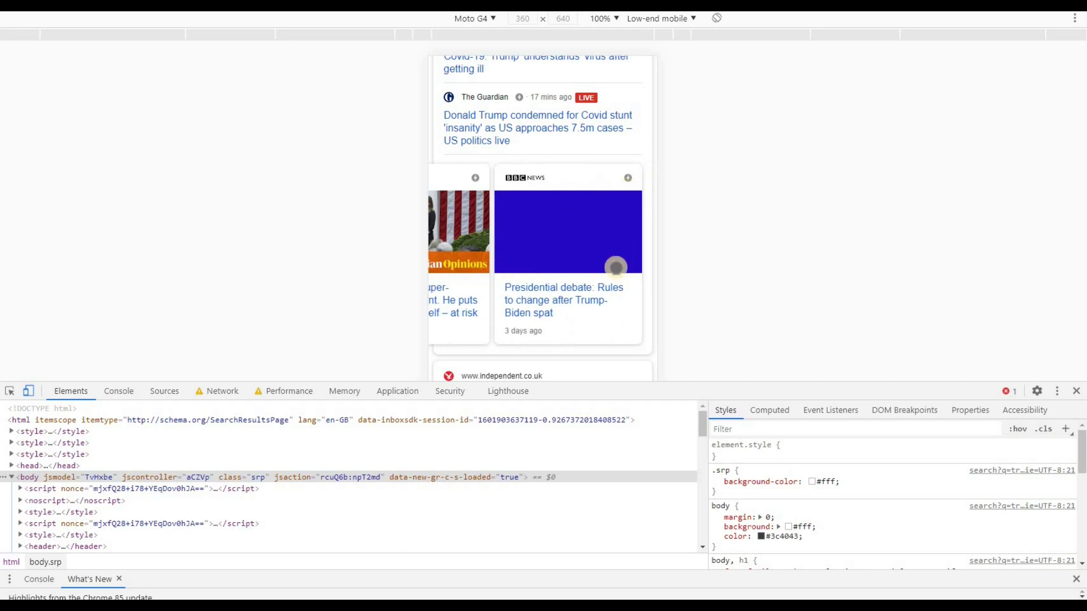
- Examine the results below Top stories, including the Independent's article carousel and the Telegraph and BBC listings
{"action": "left_click_drag", "start_coordinate": [611, 285], "coordinate": [615, 149]}
{"action": "left_click_drag", "start_coordinate": [602, 266], "coordinate": [583, 189]}
{"action": "scroll", "coordinate": [572, 263], "scroll_direction": "down", "scroll_amount": 2}
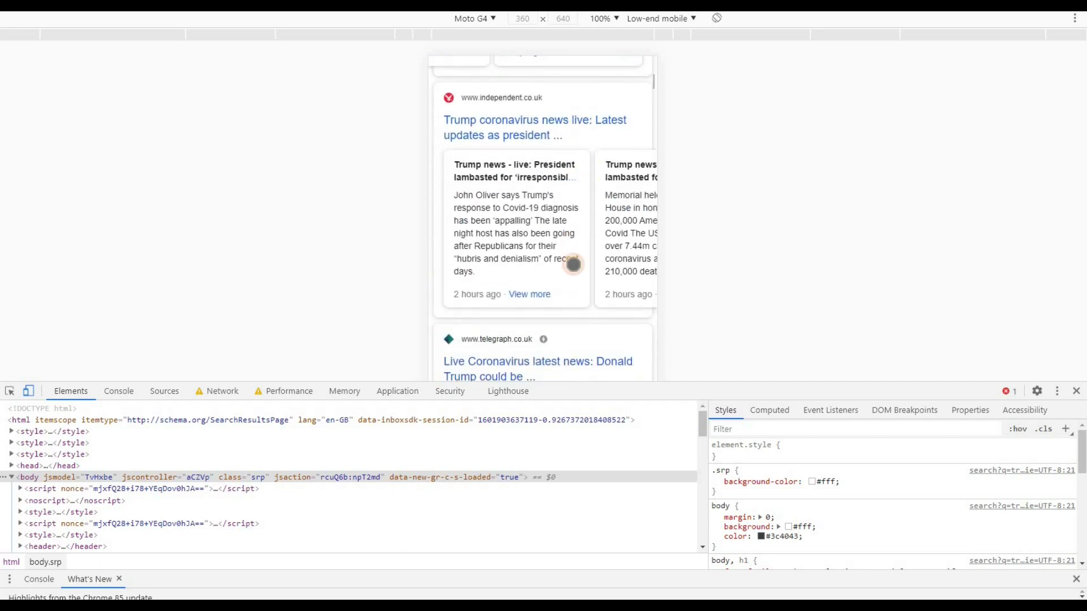
{"action": "scroll", "coordinate": [566, 245], "scroll_direction": "right", "scroll_amount": 3}
{"action": "scroll", "coordinate": [599, 230], "scroll_direction": "right", "scroll_amount": 5}
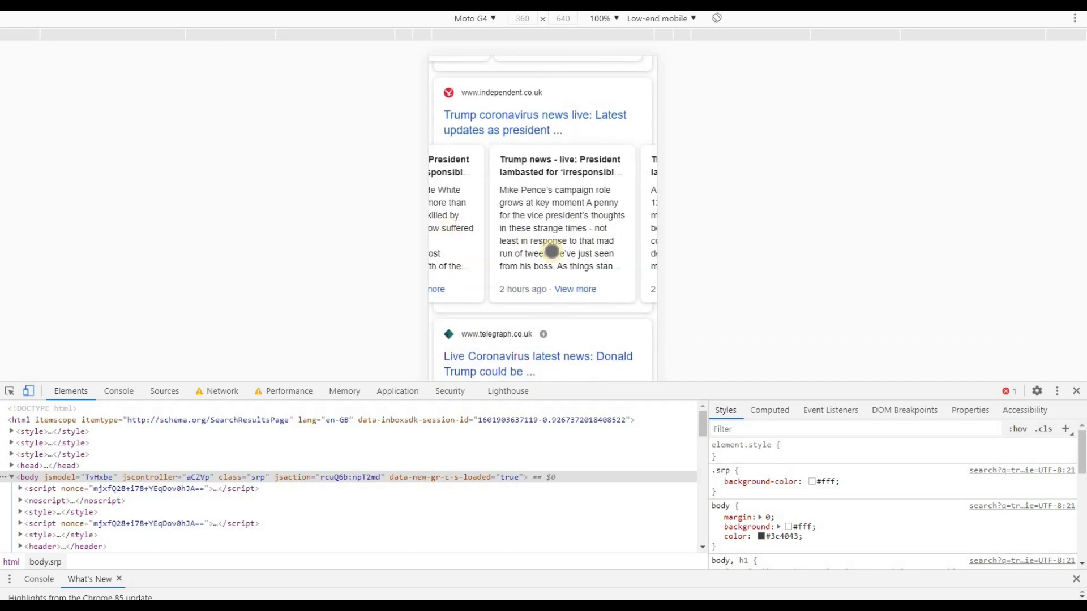
{"action": "scroll", "coordinate": [553, 209], "scroll_direction": "down", "scroll_amount": 3}
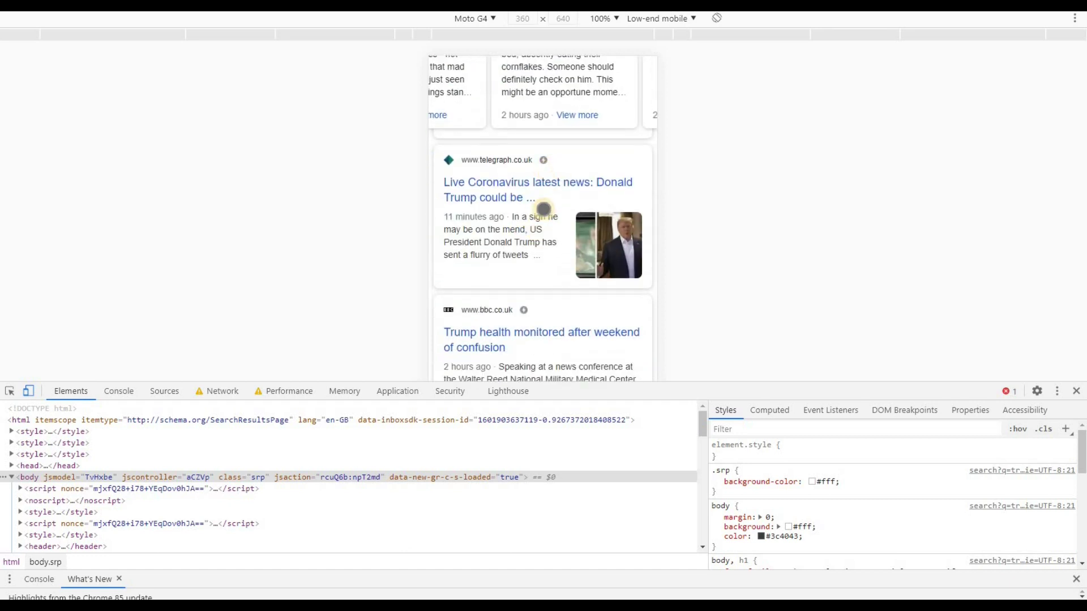
{"action": "scroll", "coordinate": [535, 226], "scroll_direction": "down", "scroll_amount": 2}
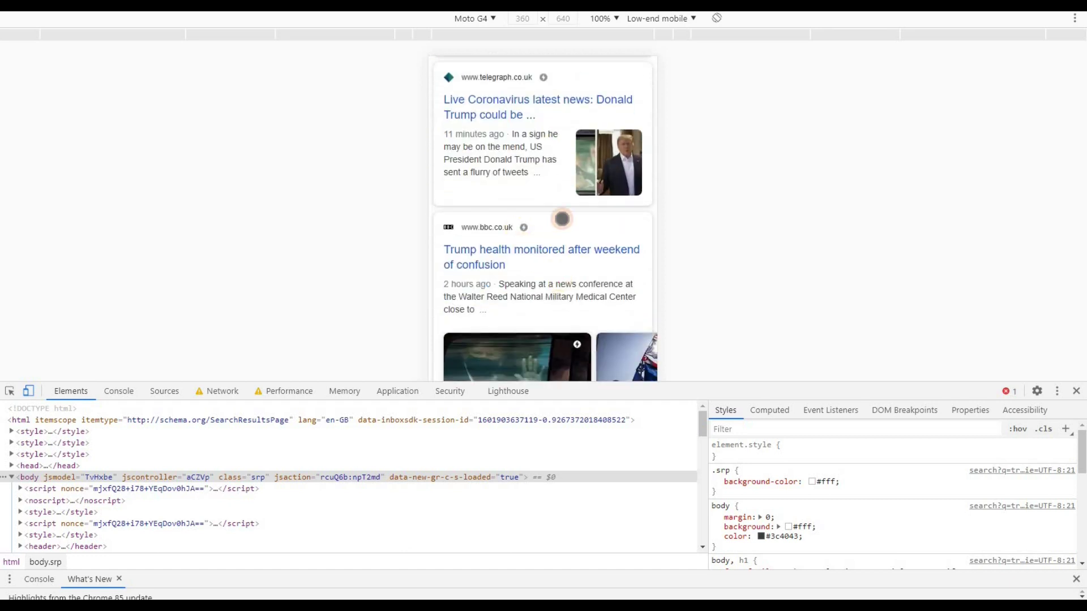
{"action": "scroll", "coordinate": [563, 204], "scroll_direction": "down", "scroll_amount": 1}
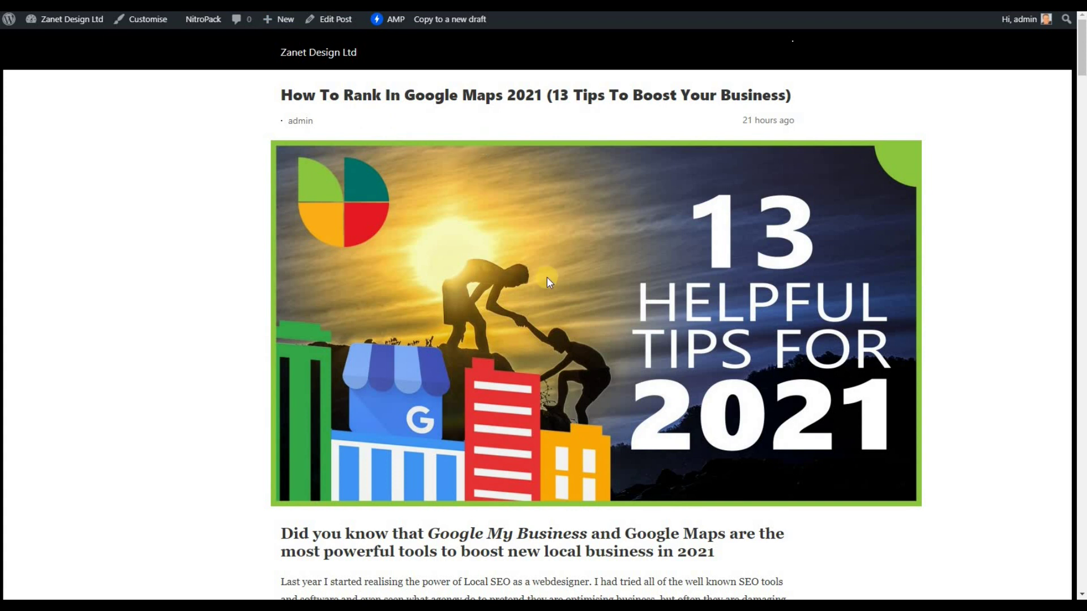
- Review the AMP version of the Google Maps post, and check the template modes and advanced options in AMP Settings
{"action": "scroll", "coordinate": [546, 276], "scroll_direction": "down", "scroll_amount": 8}
{"action": "scroll", "coordinate": [547, 278], "scroll_direction": "up", "scroll_amount": 8}
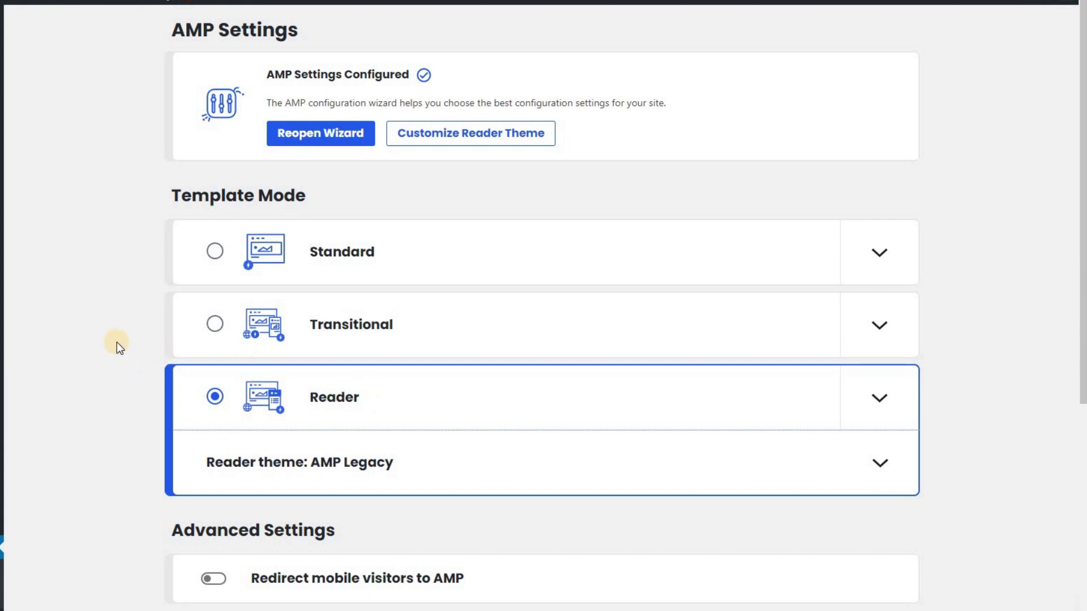
{"action": "scroll", "coordinate": [117, 342], "scroll_direction": "down", "scroll_amount": 3}
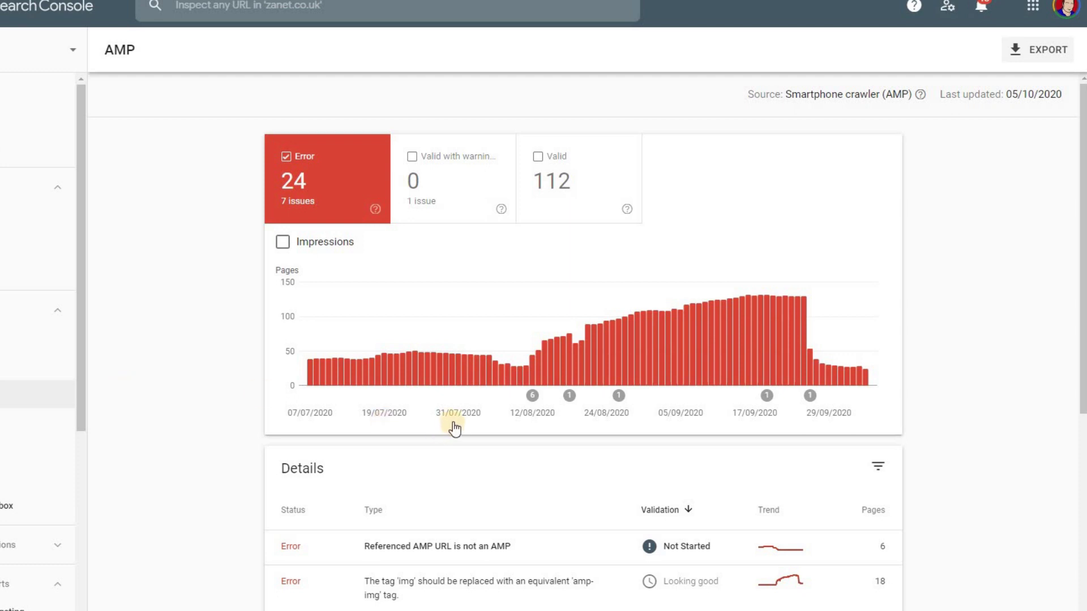
- Examine the Search Console AMP report, covering the error chart over time and the issue types listed under Details
{"action": "scroll", "coordinate": [454, 427], "scroll_direction": "down", "scroll_amount": 6}
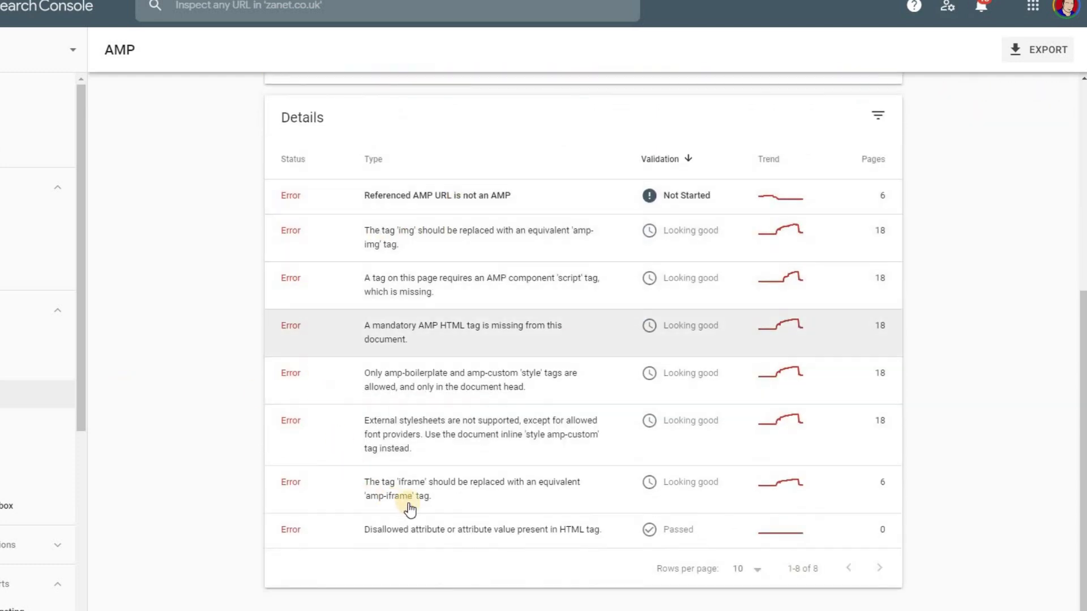
{"action": "scroll", "coordinate": [311, 403], "scroll_direction": "up", "scroll_amount": 6}
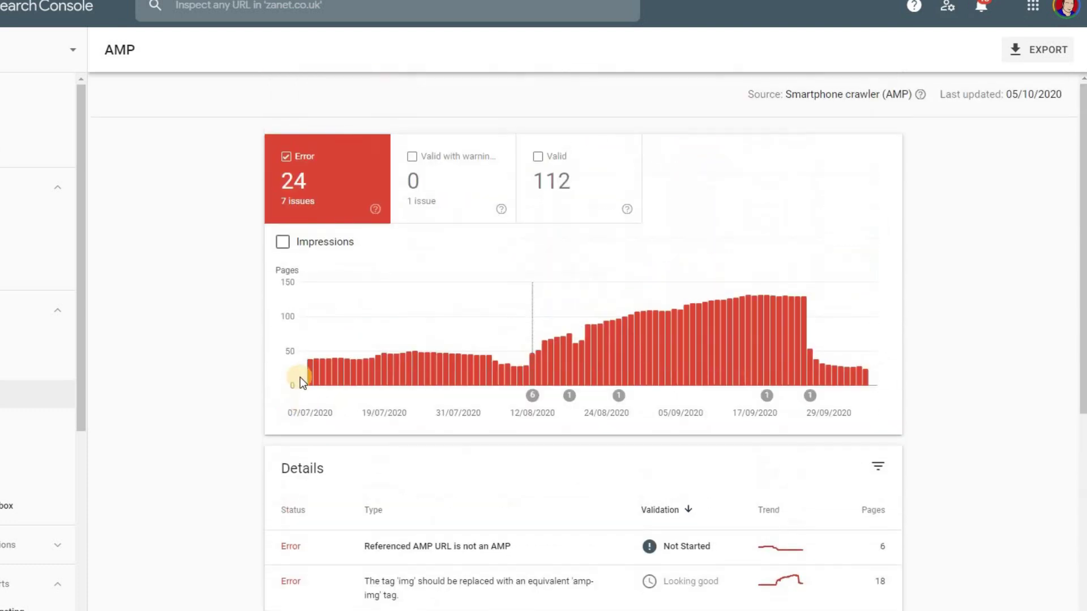
{"action": "mouse_move", "coordinate": [318, 366]}
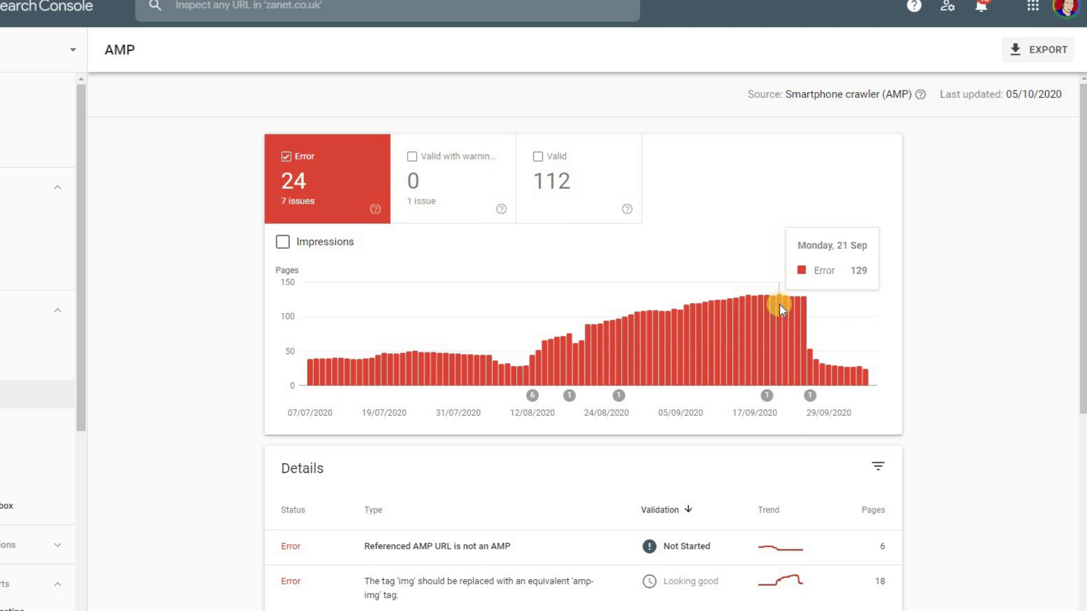
{"action": "scroll", "coordinate": [563, 449], "scroll_direction": "down", "scroll_amount": 3}
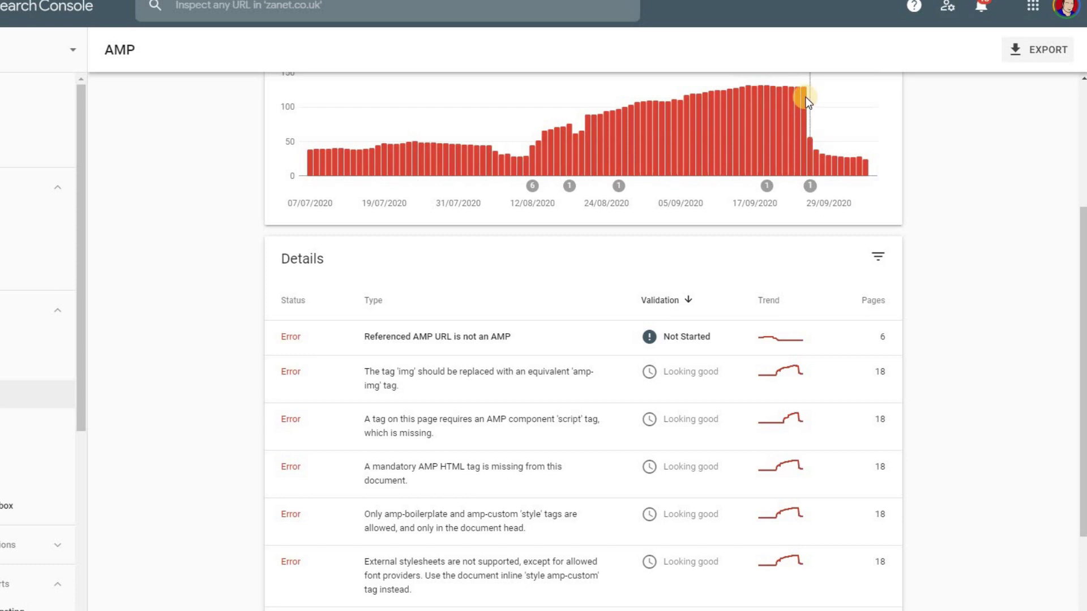
{"action": "scroll", "coordinate": [809, 185], "scroll_direction": "up", "scroll_amount": 2}
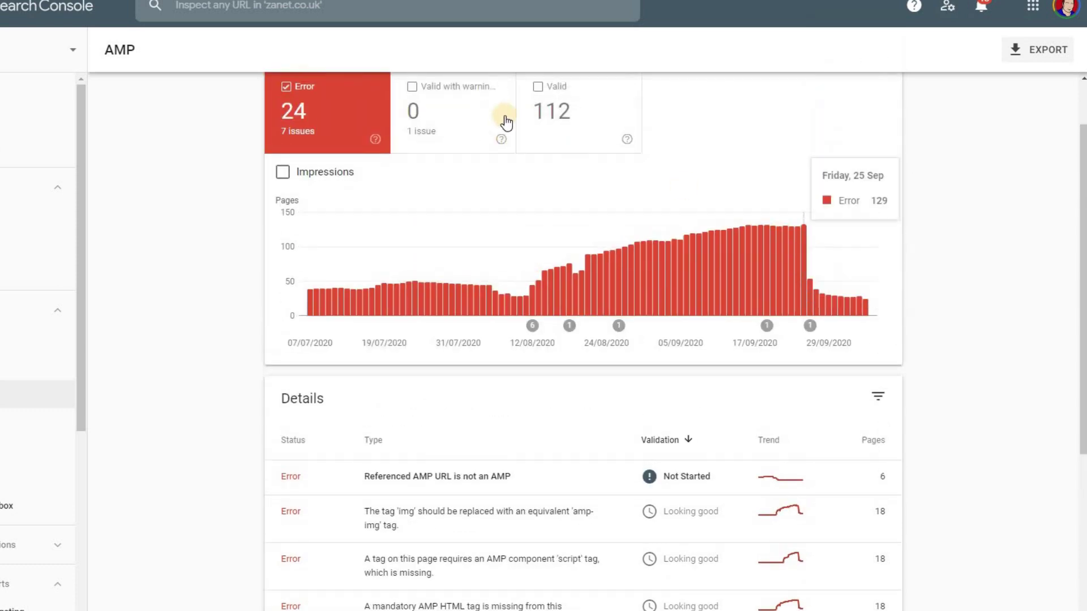
- Add valid pages to the AMP report chart and compare them with the errors in the chart and the Details table
{"action": "left_click", "coordinate": [560, 113]}
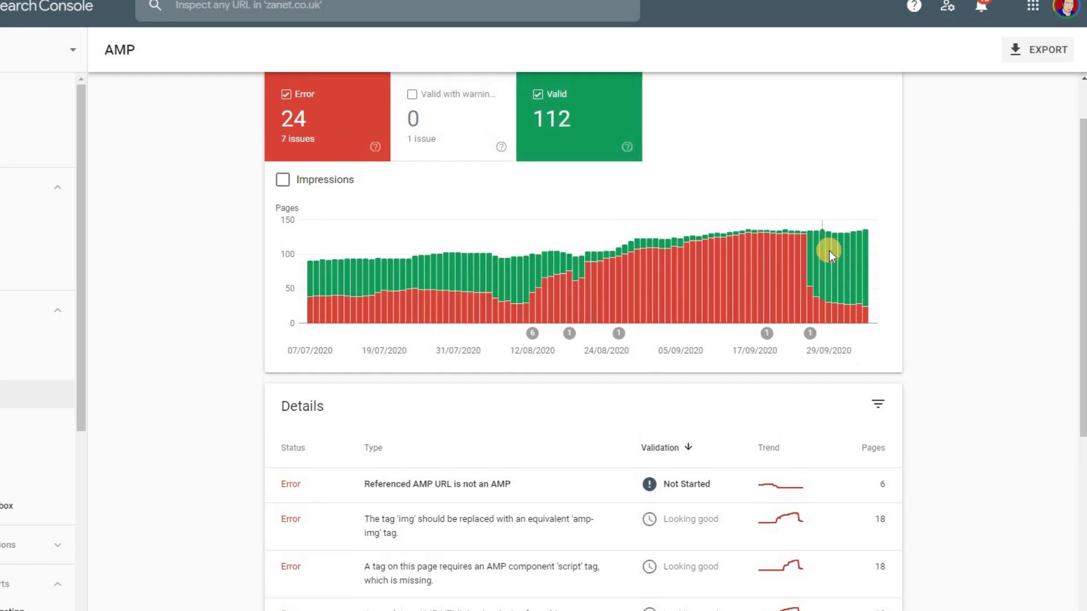
{"action": "mouse_move", "coordinate": [854, 276]}
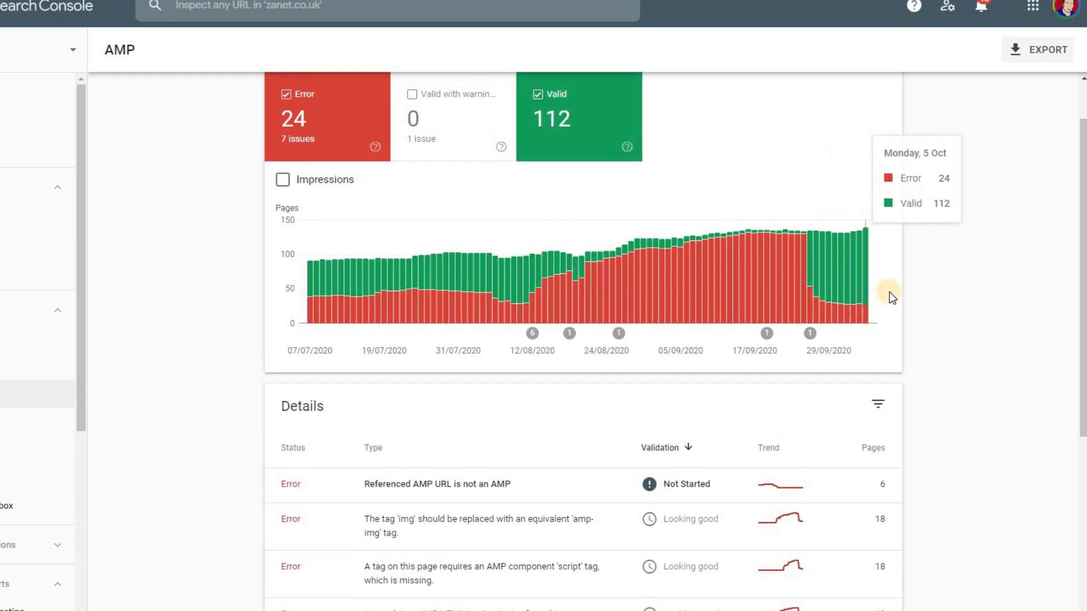
{"action": "scroll", "coordinate": [889, 294], "scroll_direction": "down", "scroll_amount": 1}
{"action": "scroll", "coordinate": [721, 316], "scroll_direction": "down", "scroll_amount": 5}
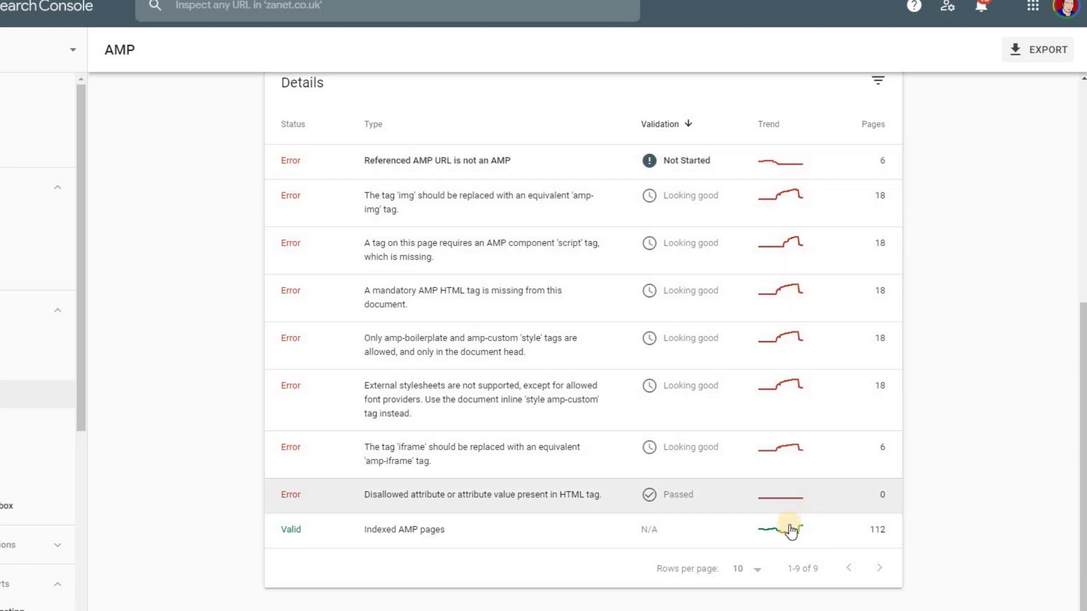
{"action": "scroll", "coordinate": [756, 422], "scroll_direction": "up", "scroll_amount": 4}
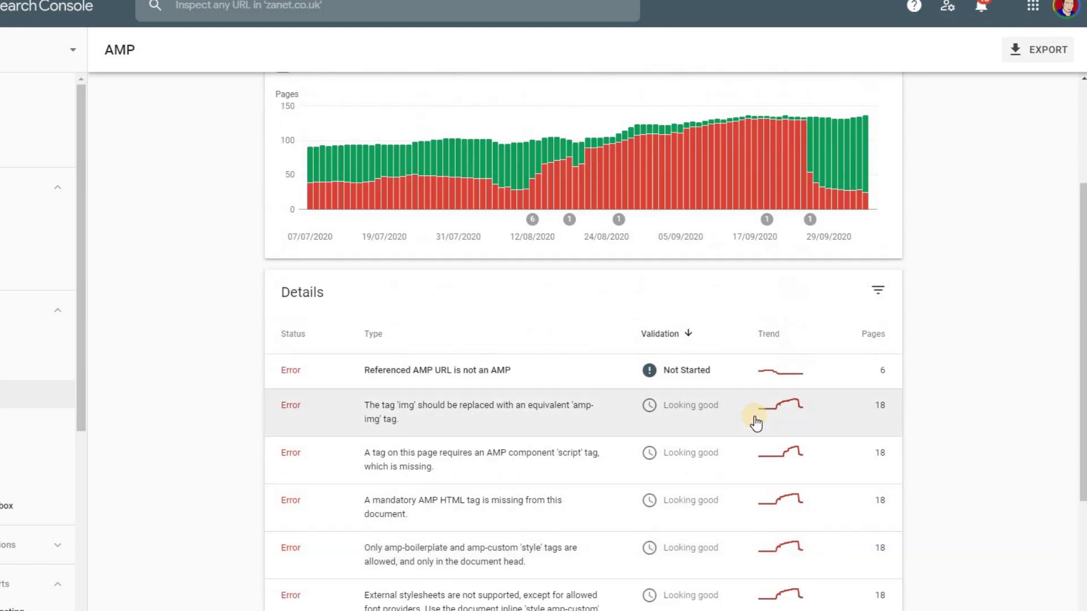
{"action": "scroll", "coordinate": [821, 324], "scroll_direction": "up", "scroll_amount": 3}
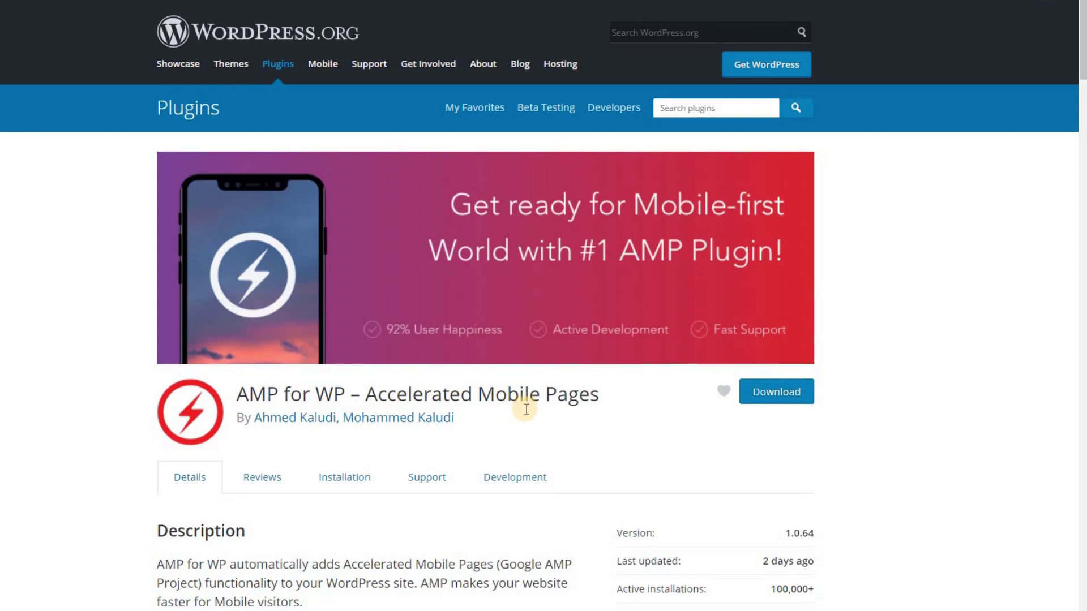
- Read the description and version details on the WordPress.org page of the AMP for WP – Accelerated Mobile Pages plugin
{"action": "scroll", "coordinate": [526, 409], "scroll_direction": "down", "scroll_amount": 2}
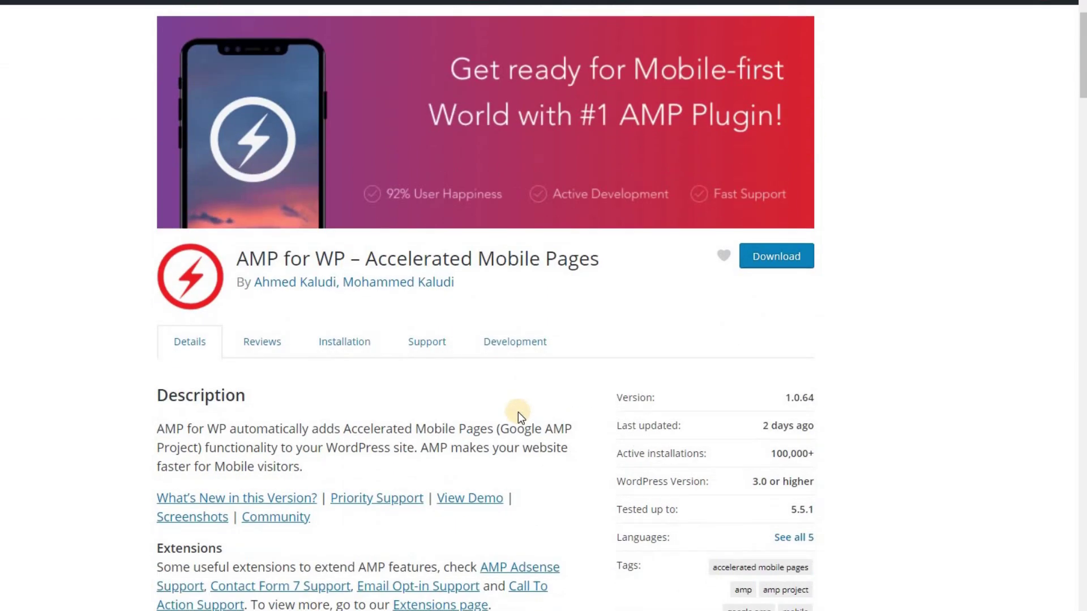
{"action": "scroll", "coordinate": [518, 412], "scroll_direction": "down", "scroll_amount": 1}
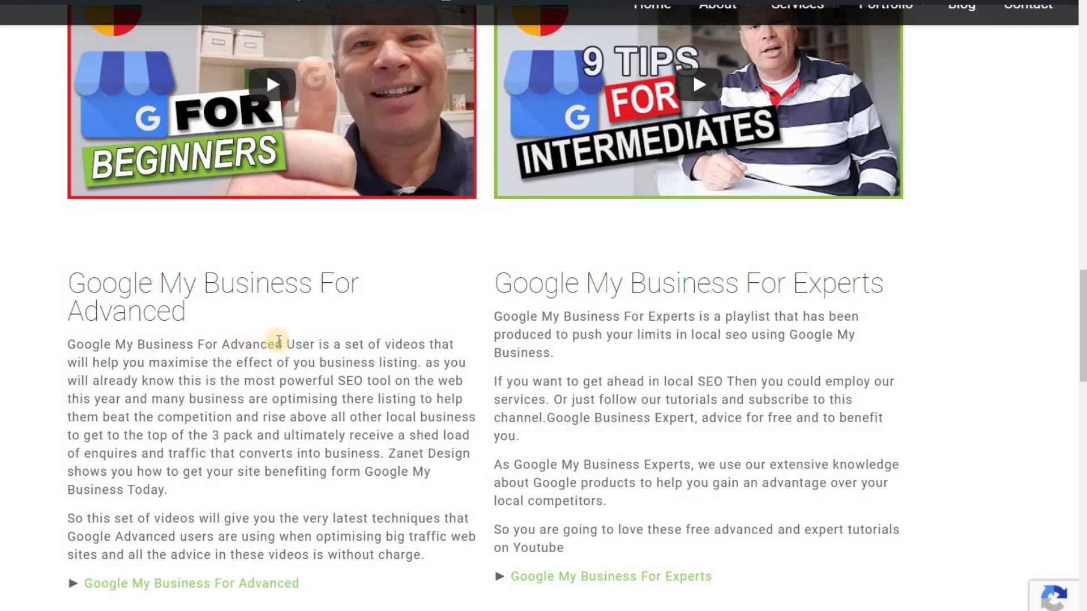
- Browse the Google My Business tutorial page, from the Advanced and Experts sections up to the Beginners and Intermediates playlists
{"action": "scroll", "coordinate": [278, 341], "scroll_direction": "up", "scroll_amount": 6}
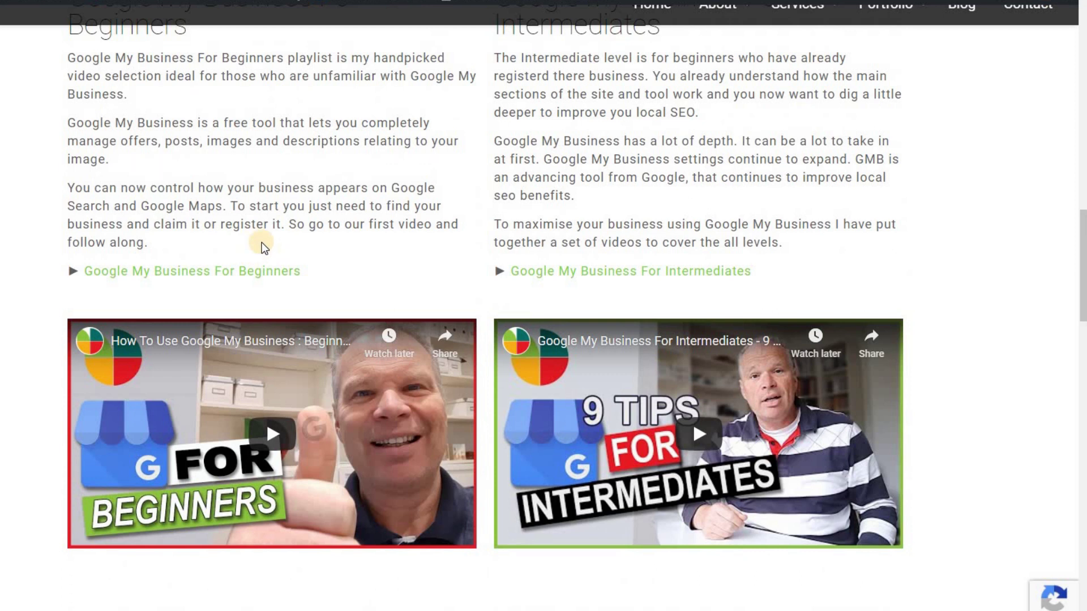
{"action": "scroll", "coordinate": [266, 243], "scroll_direction": "up", "scroll_amount": 6}
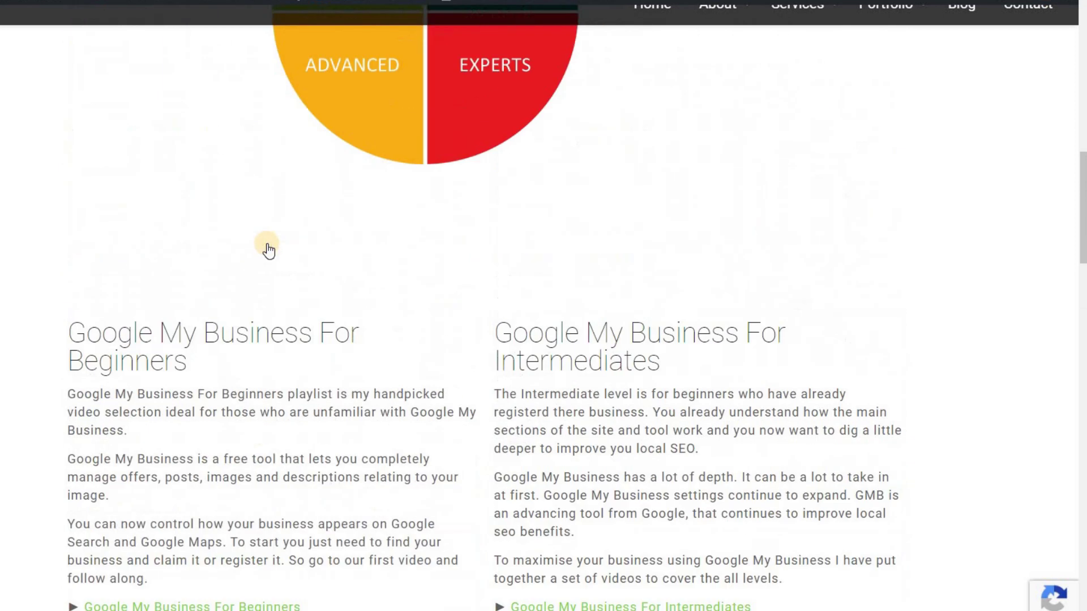
{"action": "scroll", "coordinate": [493, 444], "scroll_direction": "down", "scroll_amount": 8}
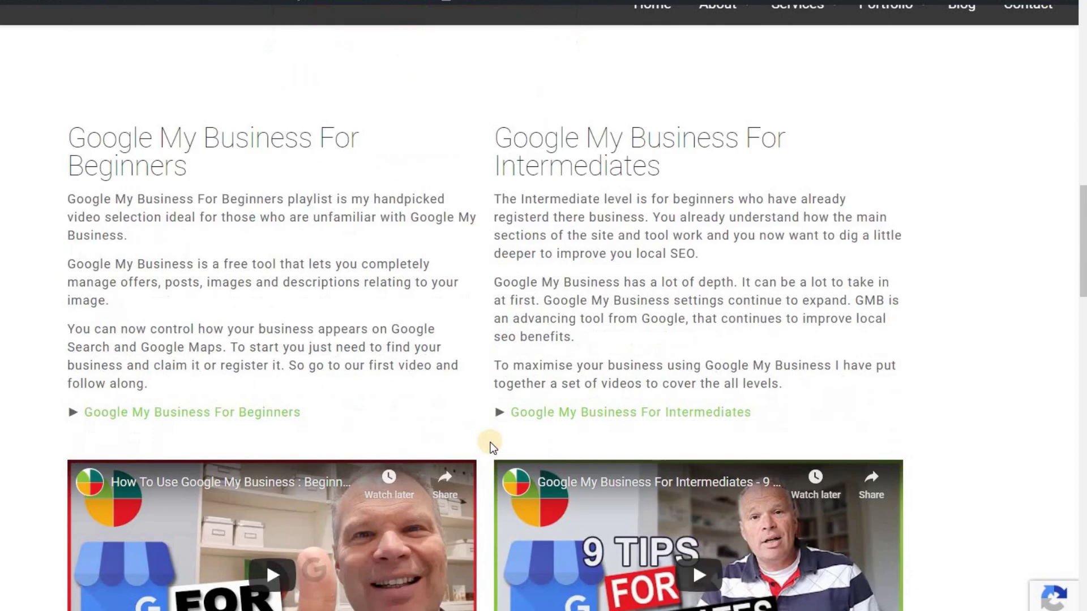